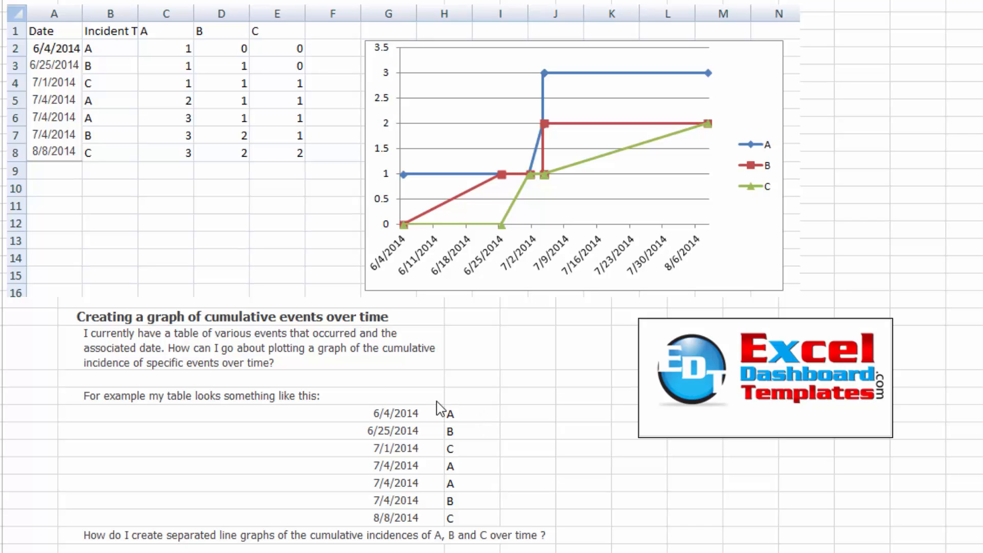
Review the cumulative-events question and its sample list of dates and incident types, including the repeated 7/4/2014 entries.
click(391, 378)
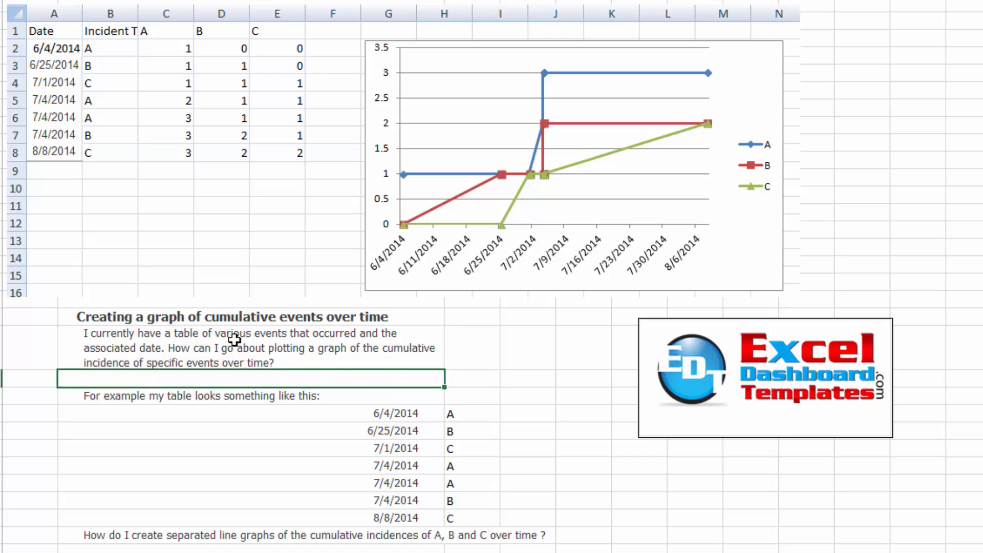
click(238, 321)
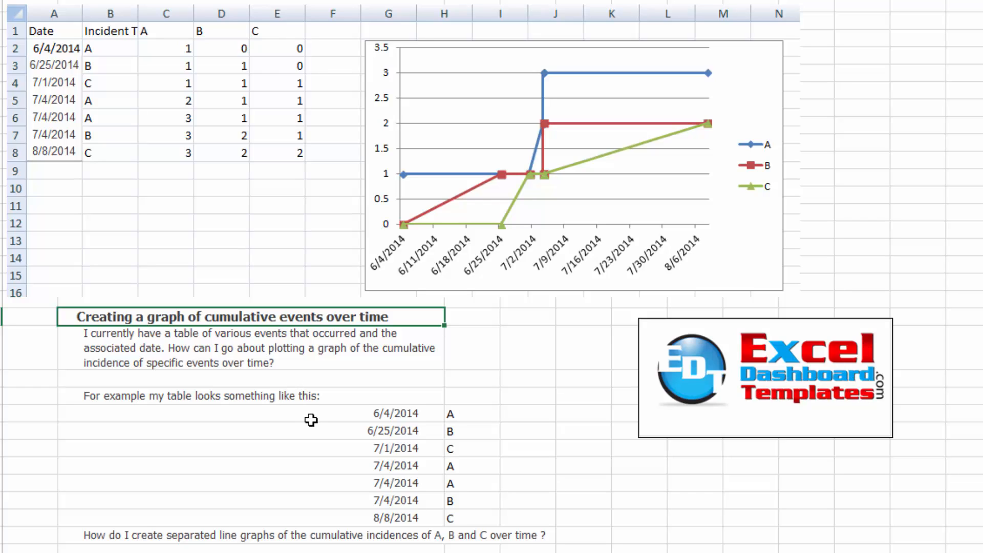
drag(476, 416, 469, 517)
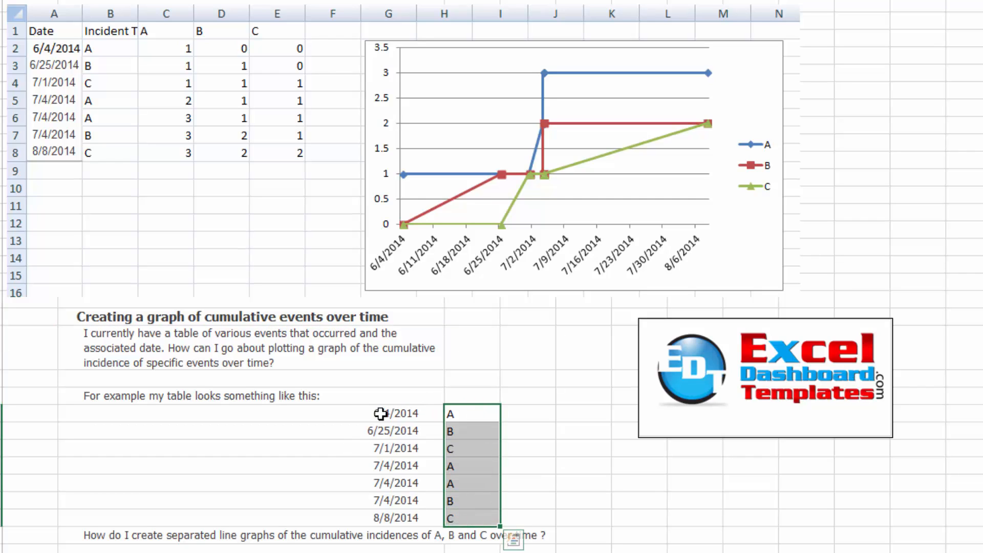
drag(380, 413, 390, 517)
drag(396, 466, 456, 483)
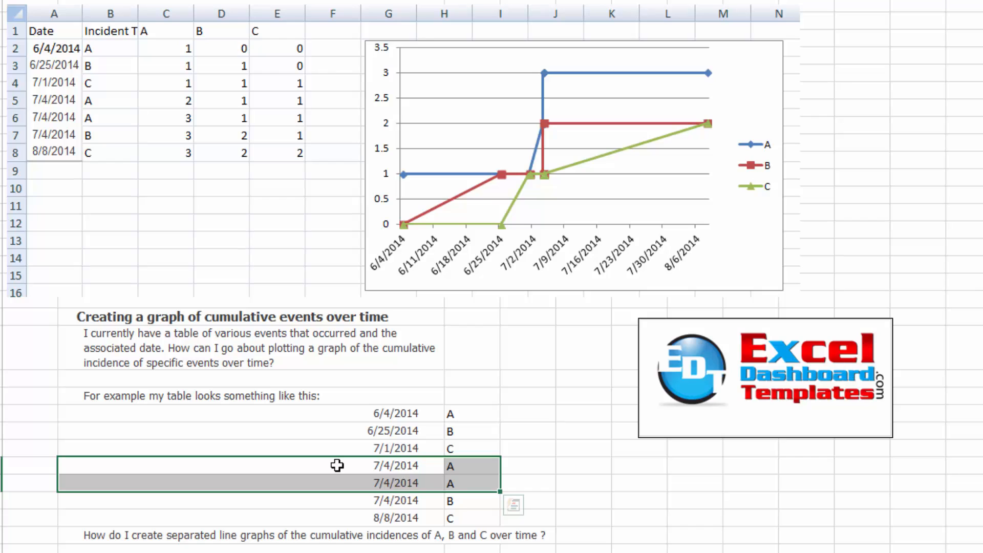
click(323, 536)
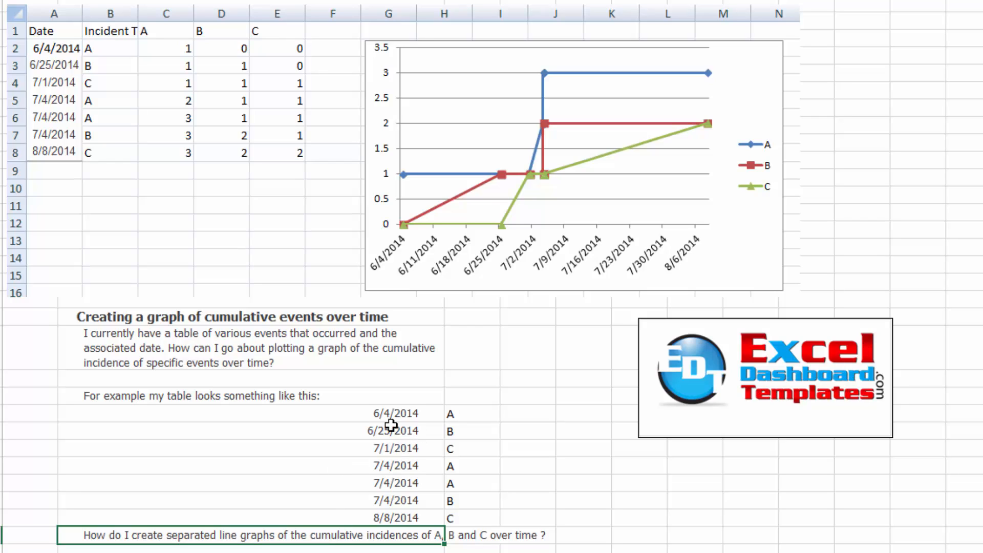
click(368, 419)
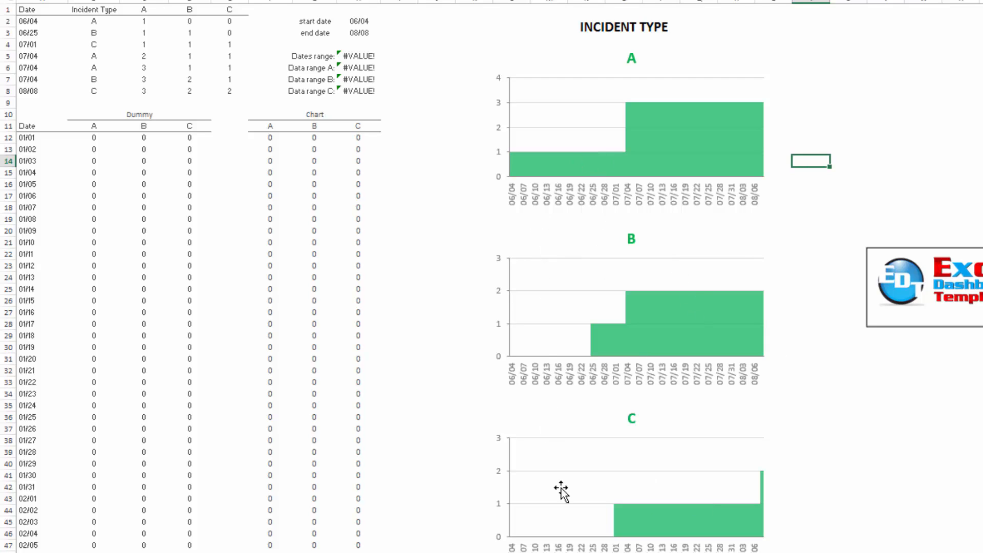
Examine the three separate incident type charts for A, B and C and the chart data they refer to.
click(659, 461)
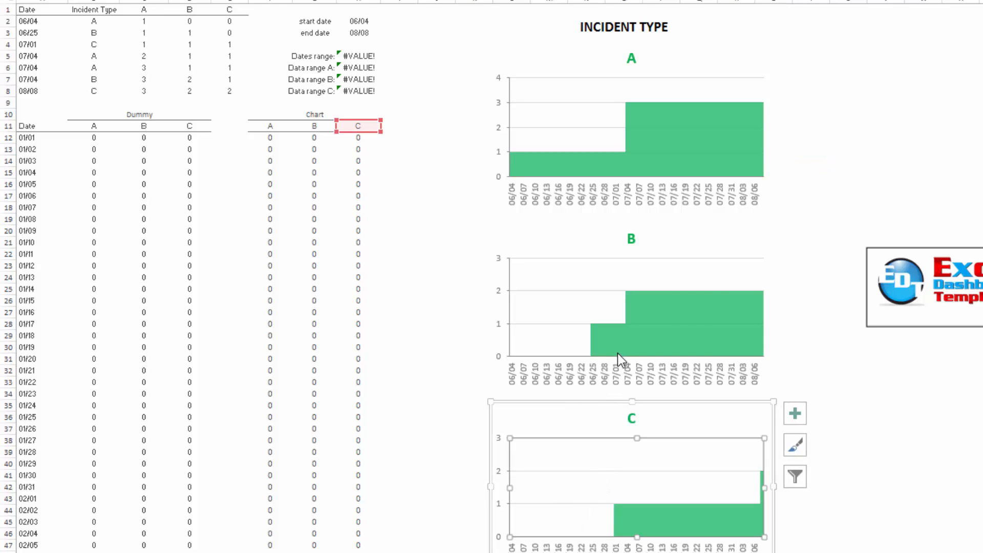
click(617, 353)
click(622, 200)
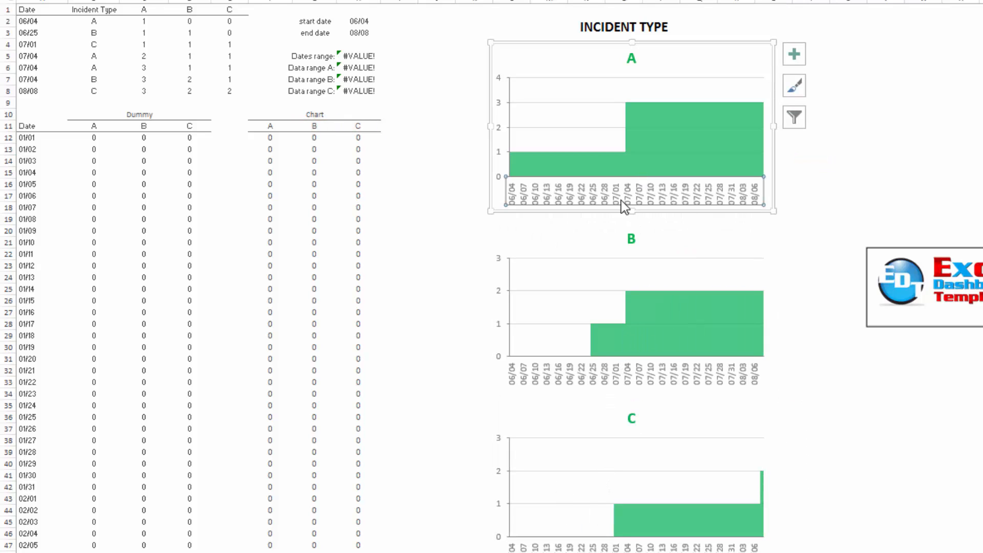
click(461, 256)
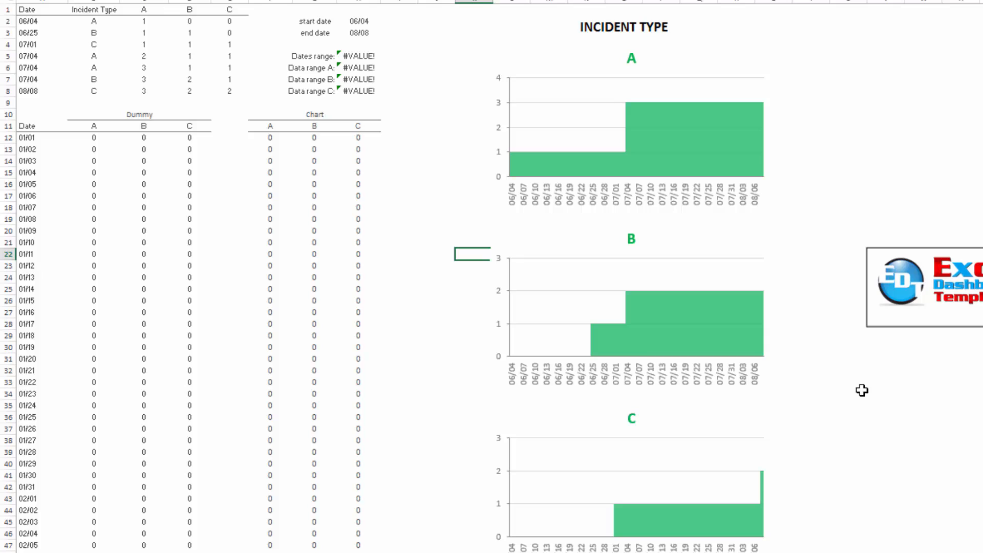
click(701, 479)
click(689, 327)
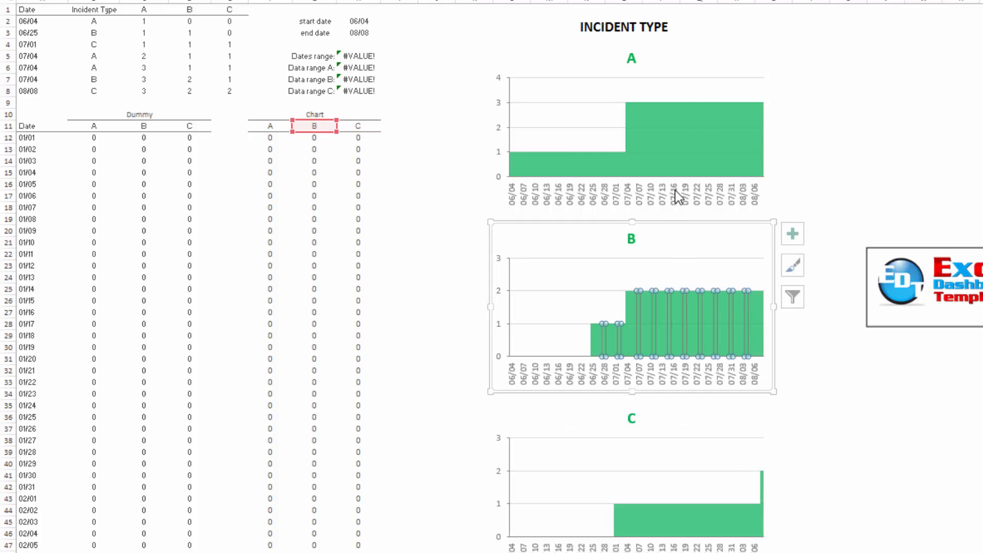
click(681, 170)
click(878, 417)
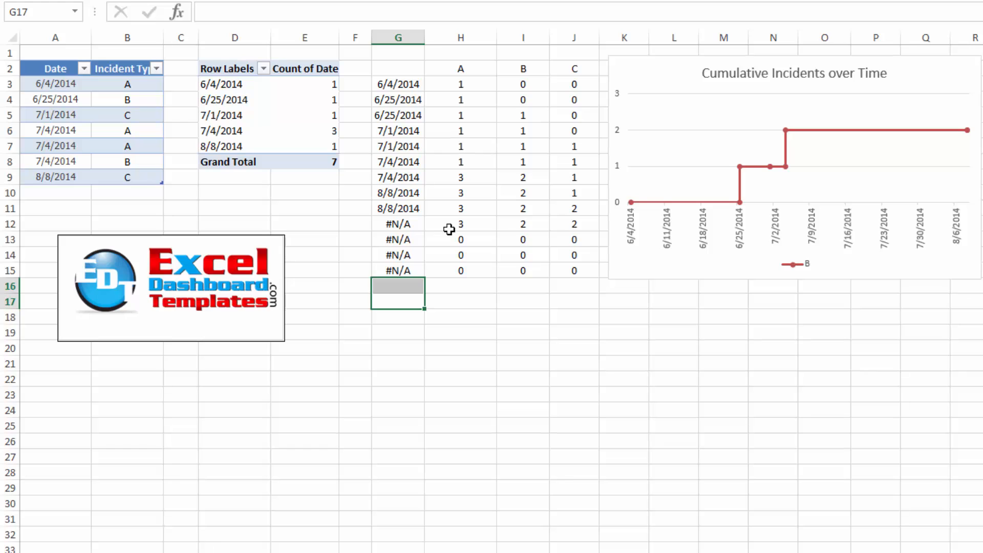
Delete the existing "Cumulative Incidents over Time" chart.
click(527, 321)
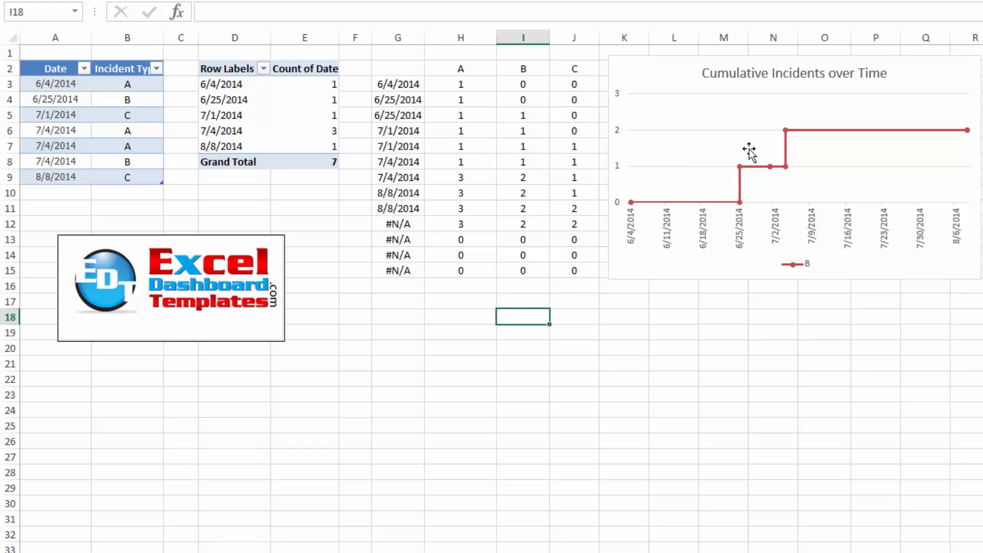
click(753, 114)
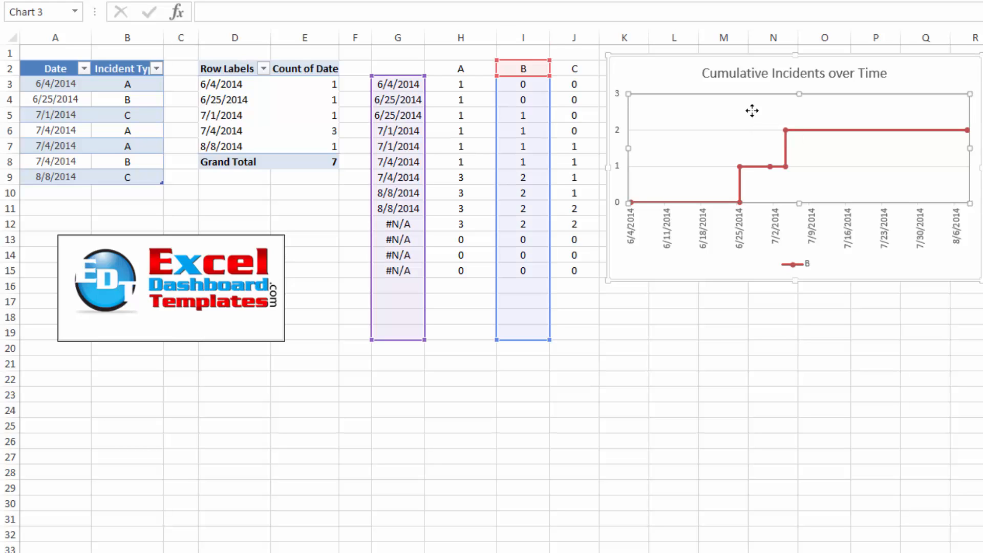
click(873, 262)
key(Delete)
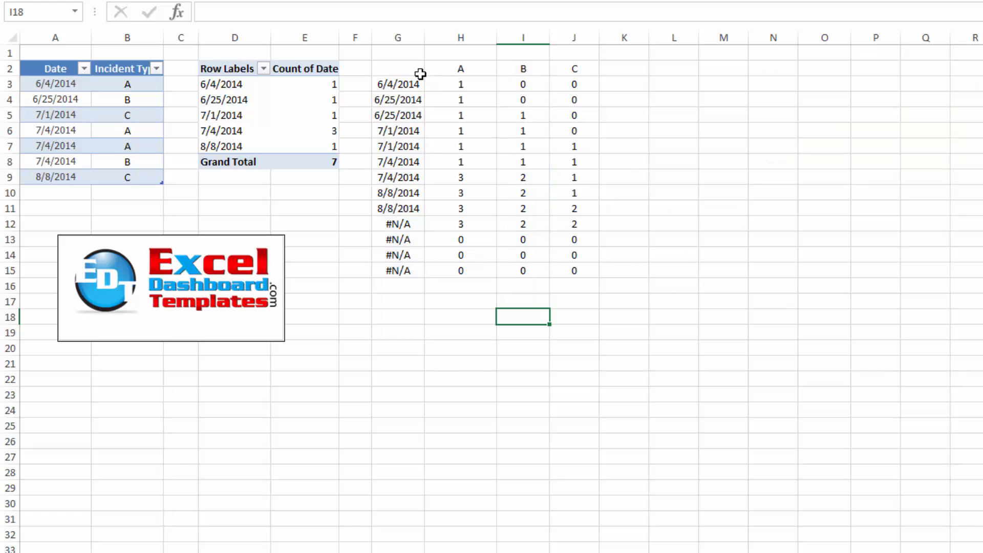
Insert a line chart with markers from G2:J15 and place it beside the data, starting at column K near row 2.
drag(419, 73, 569, 271)
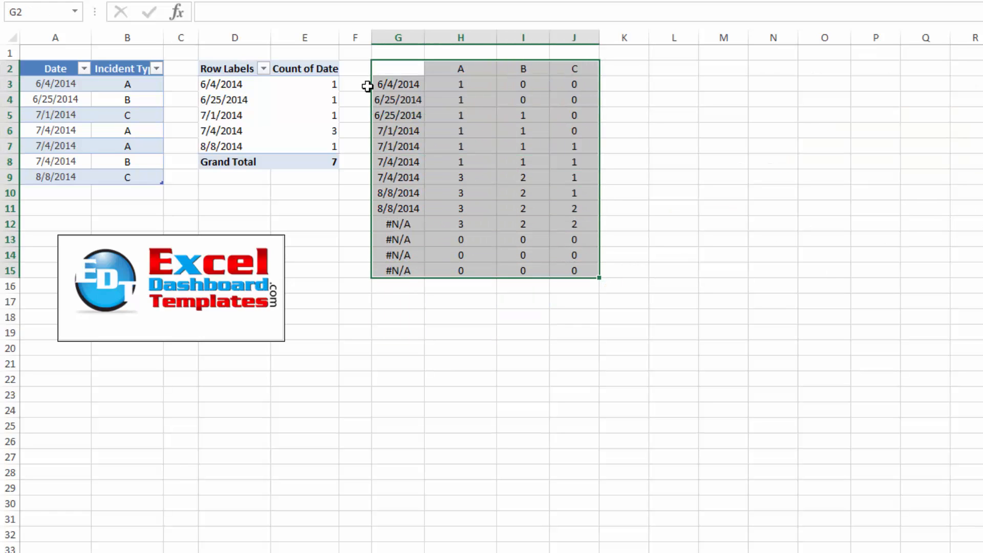
click(462, 85)
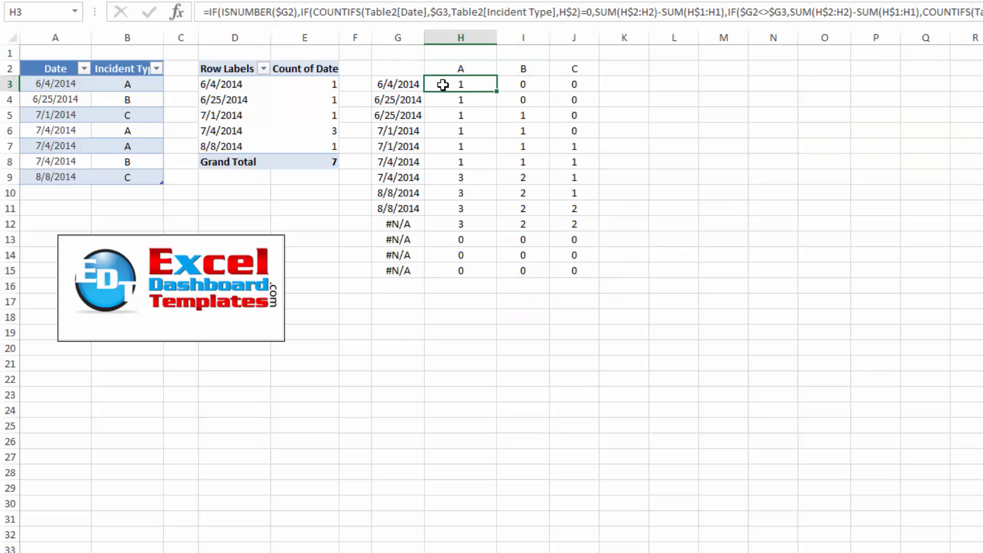
mouse_move(397, 73)
mouse_down()
mouse_move(527, 246)
mouse_move(573, 271)
mouse_up()
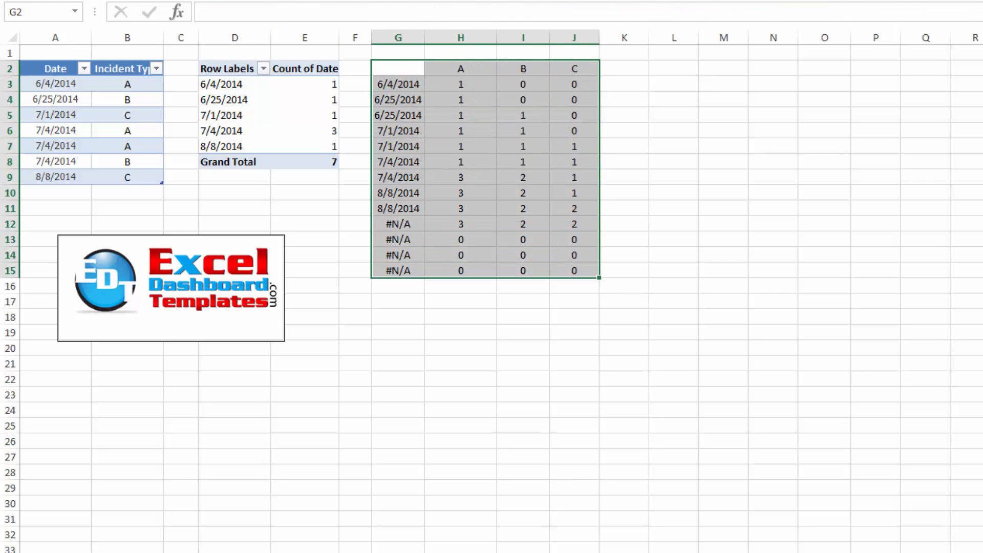
click(610, 44)
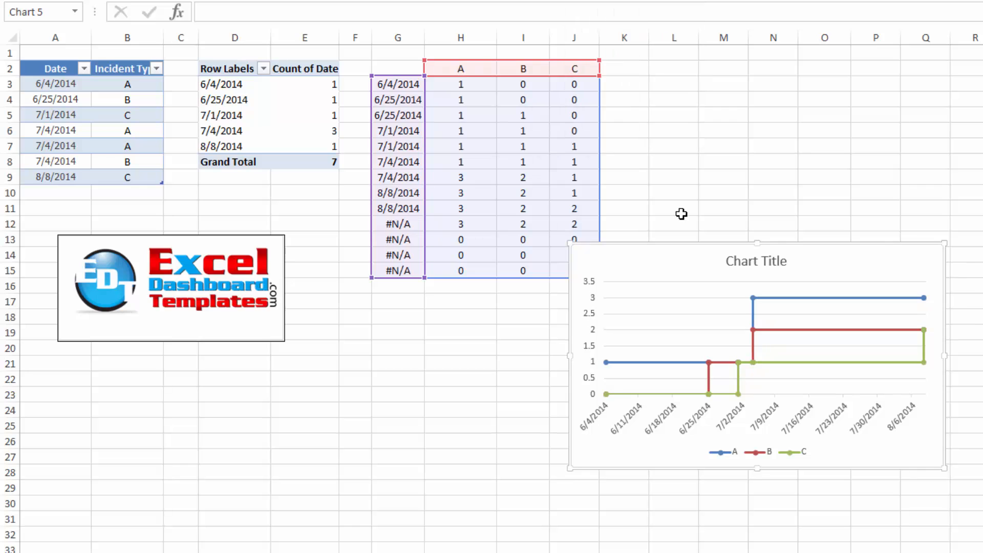
drag(713, 256, 756, 66)
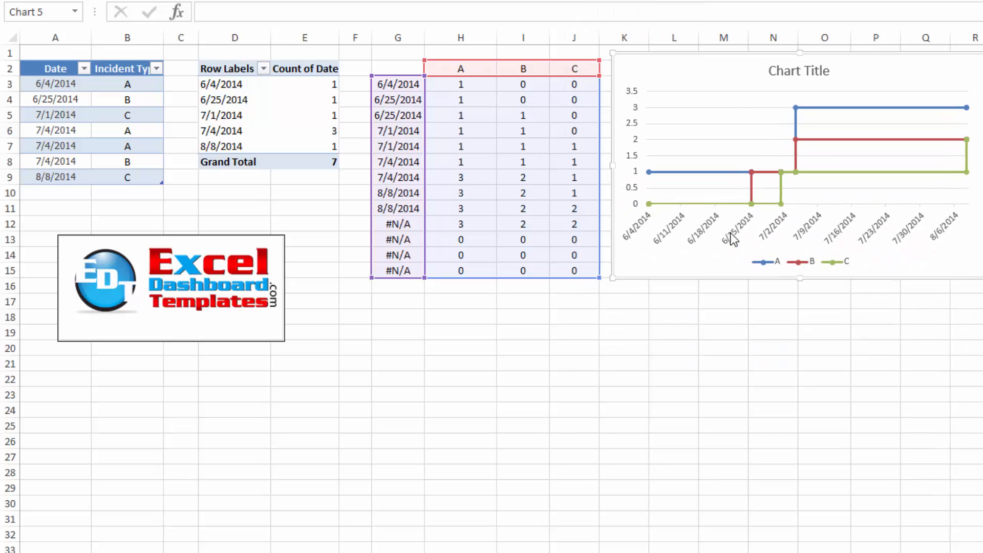
click(744, 310)
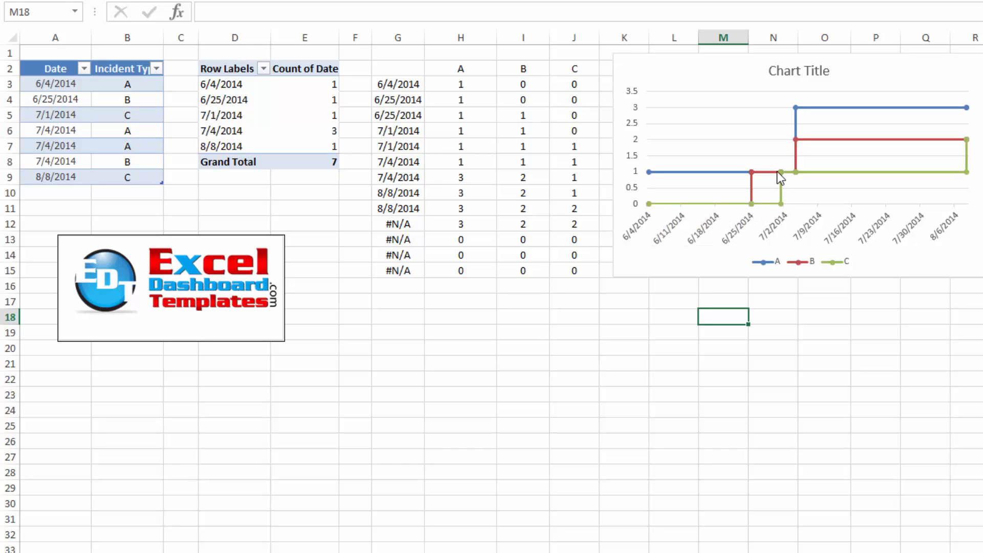
Remove series A and C from the new chart so that only series B is plotted.
mouse_move(778, 175)
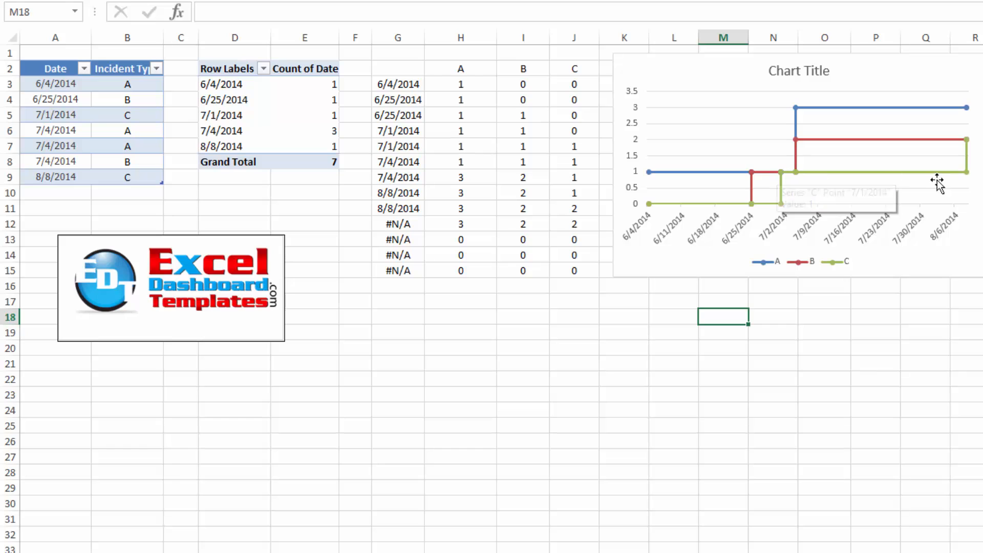
mouse_move(962, 144)
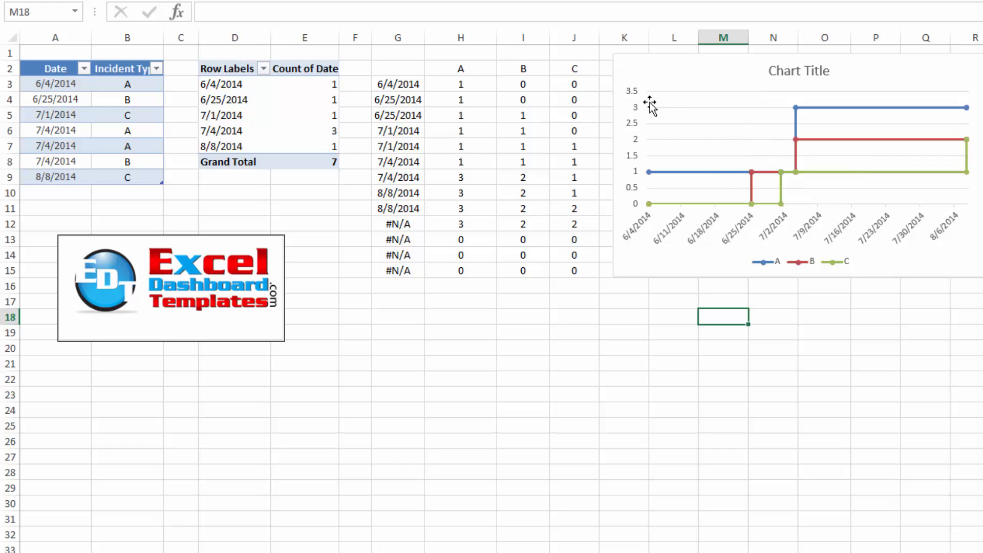
click(724, 173)
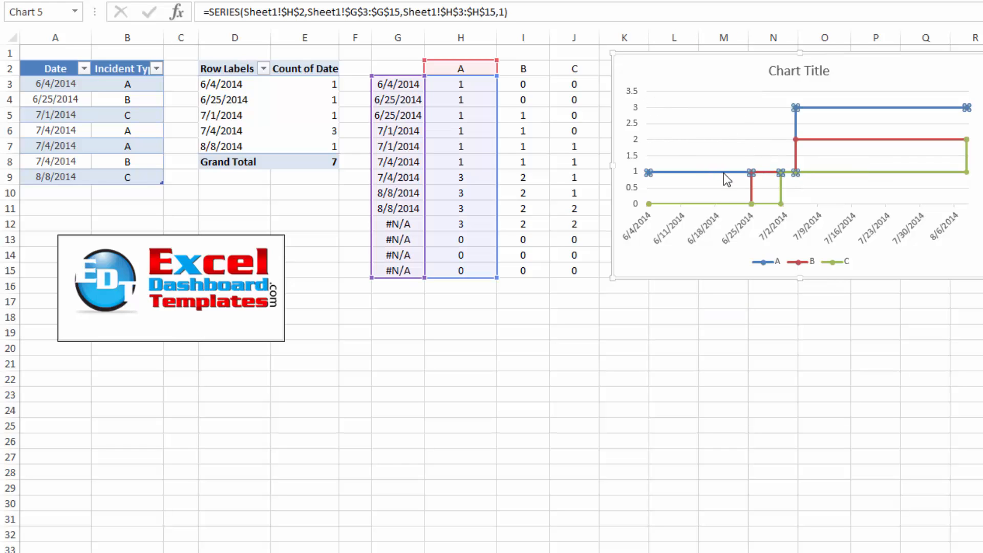
key(Delete)
click(784, 174)
key(Delete)
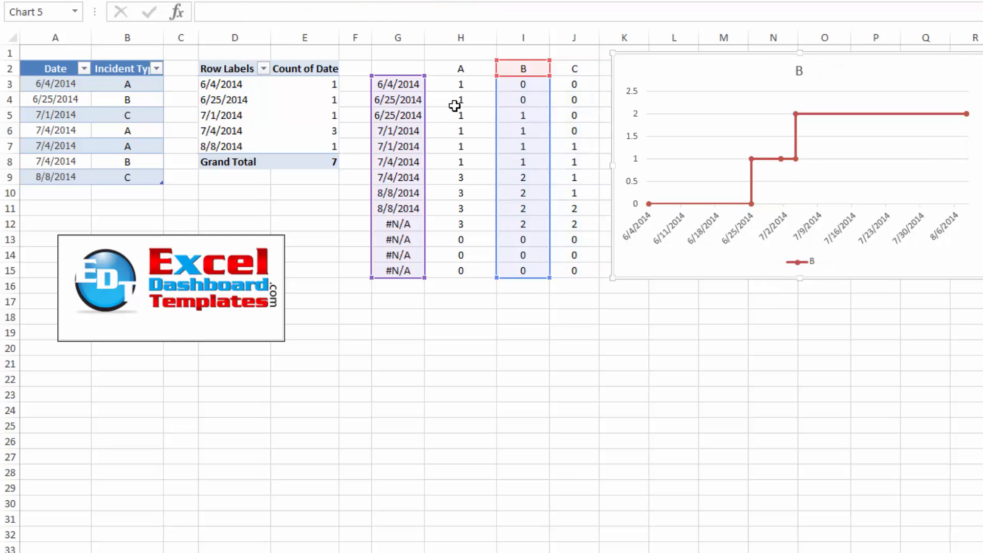
Compare the source incident table, especially its 7/4/2014 rows, with the pivot table's list of dates.
click(394, 88)
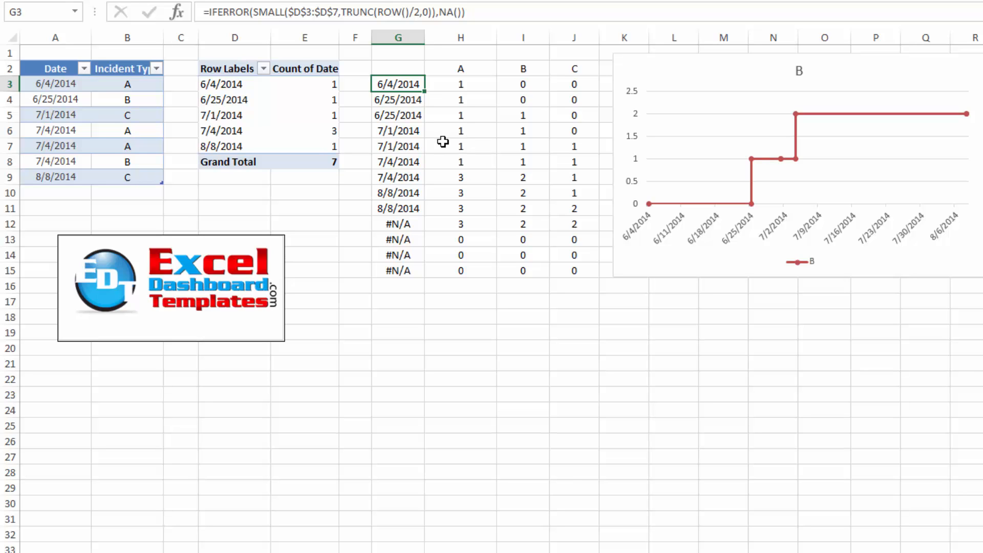
drag(73, 88, 127, 176)
click(228, 192)
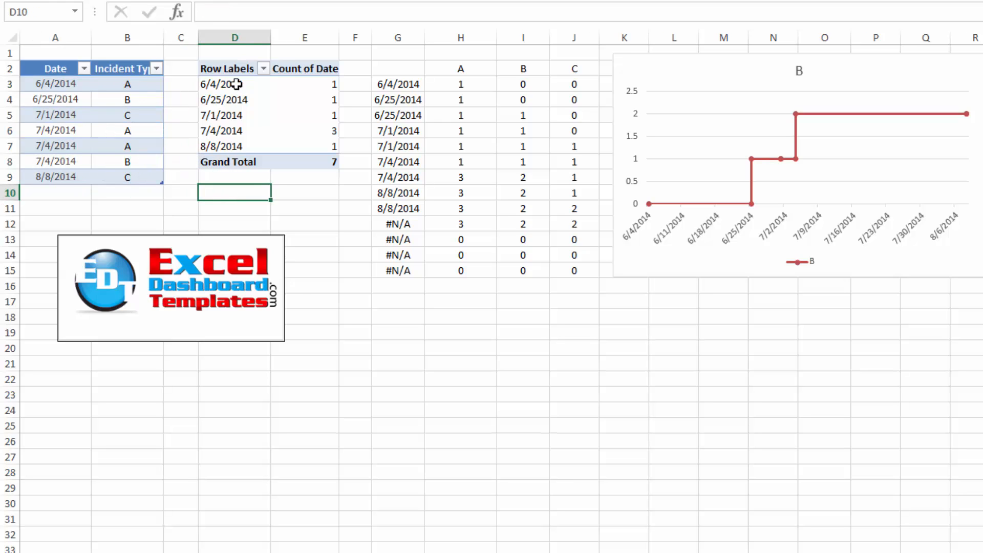
click(235, 84)
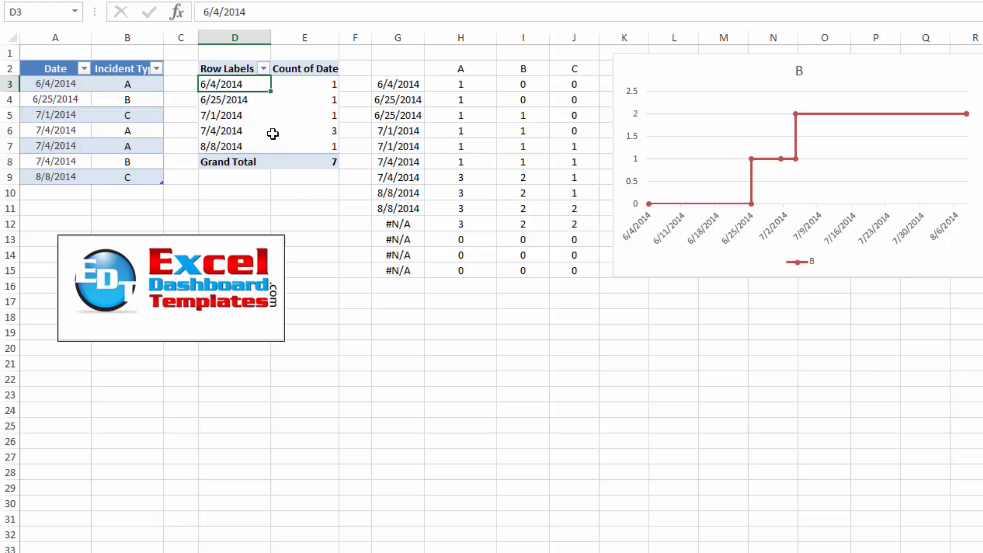
drag(49, 132, 160, 152)
drag(72, 130, 113, 160)
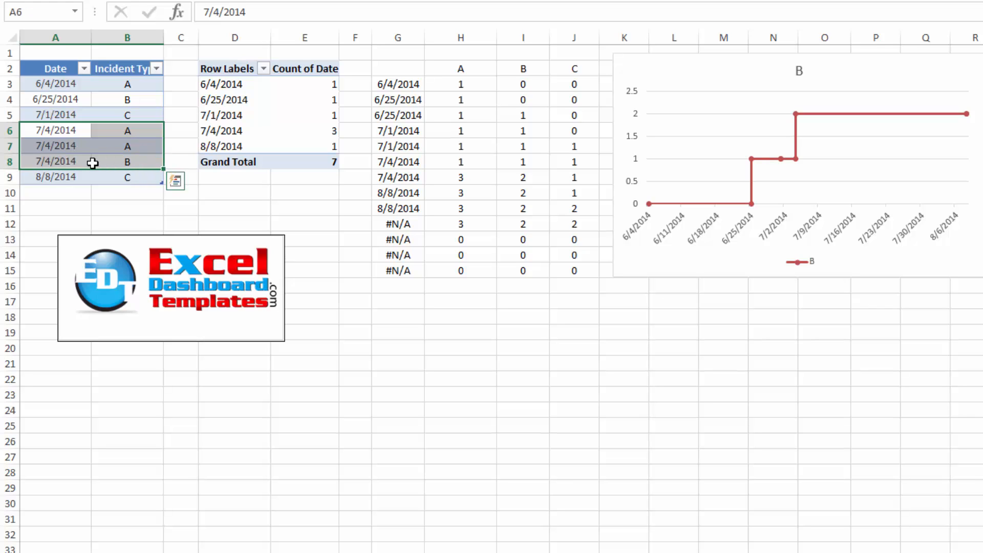
click(304, 204)
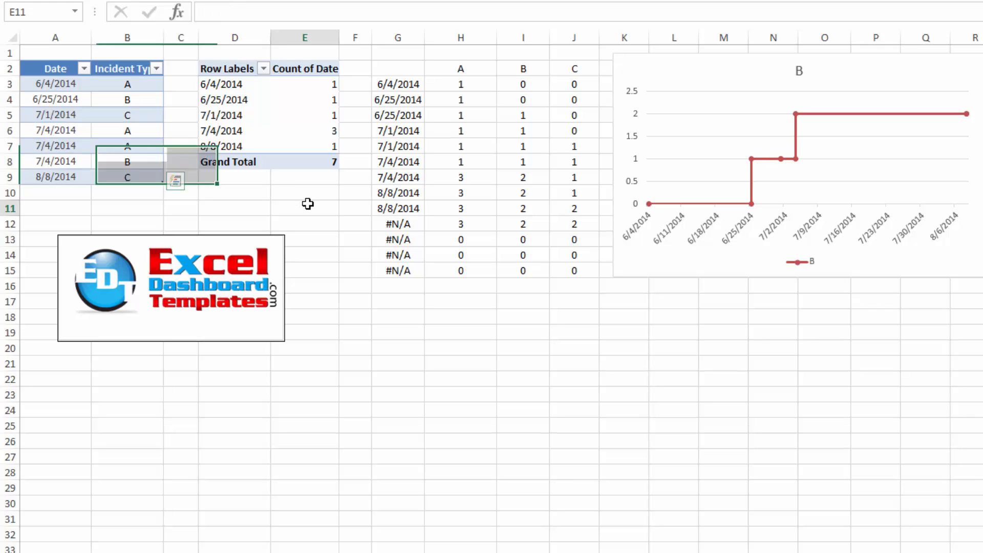
click(229, 120)
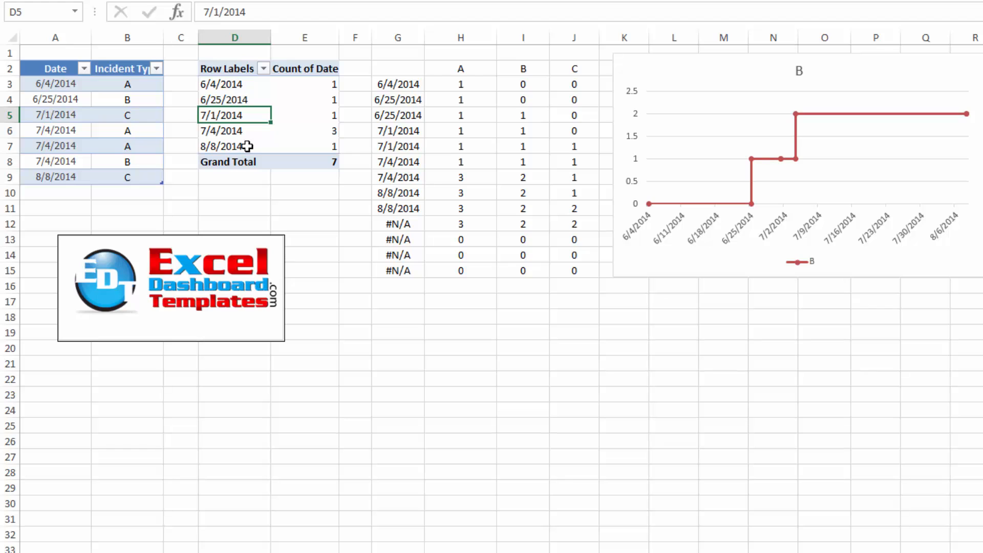
drag(210, 84, 224, 146)
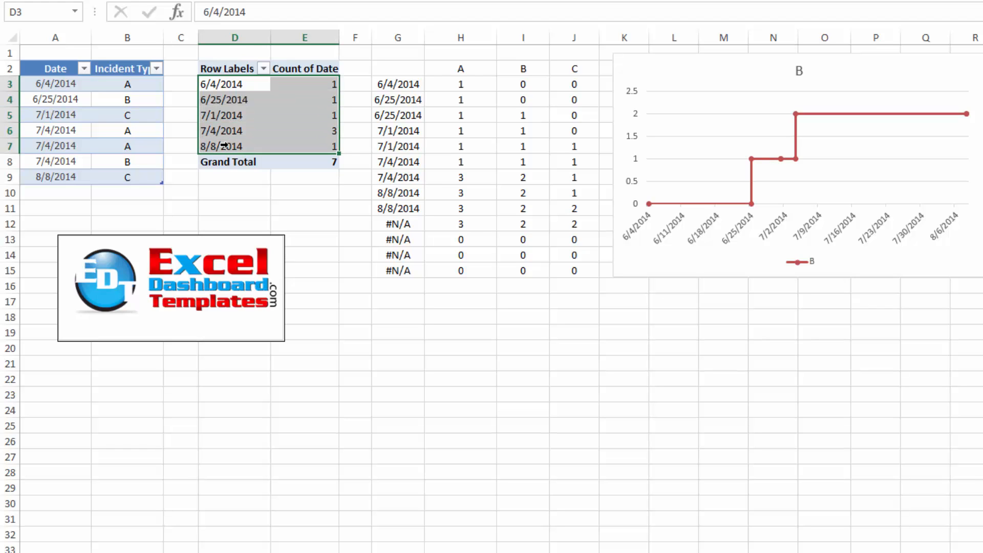
click(264, 196)
click(258, 86)
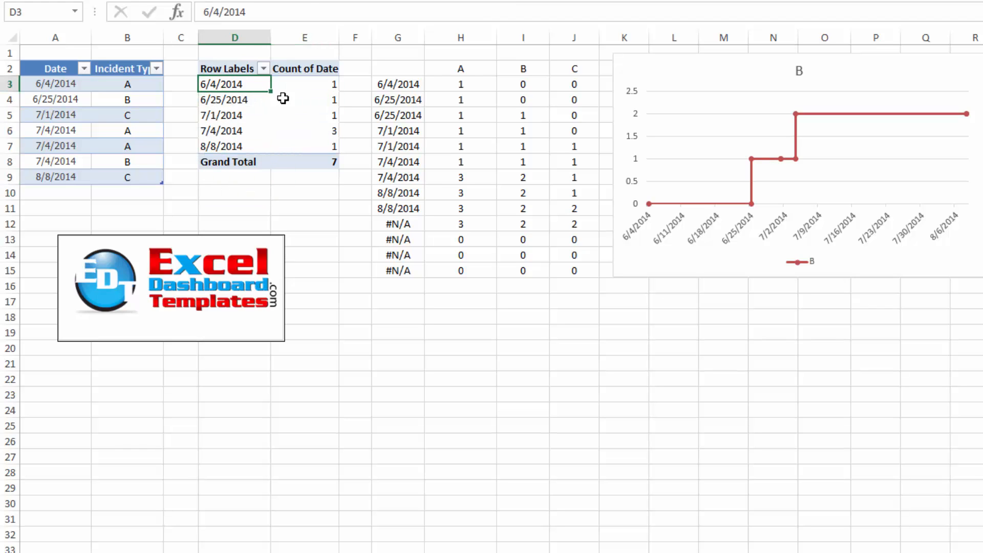
Examine the helper date column G2:G15 and the formula in G3.
click(389, 84)
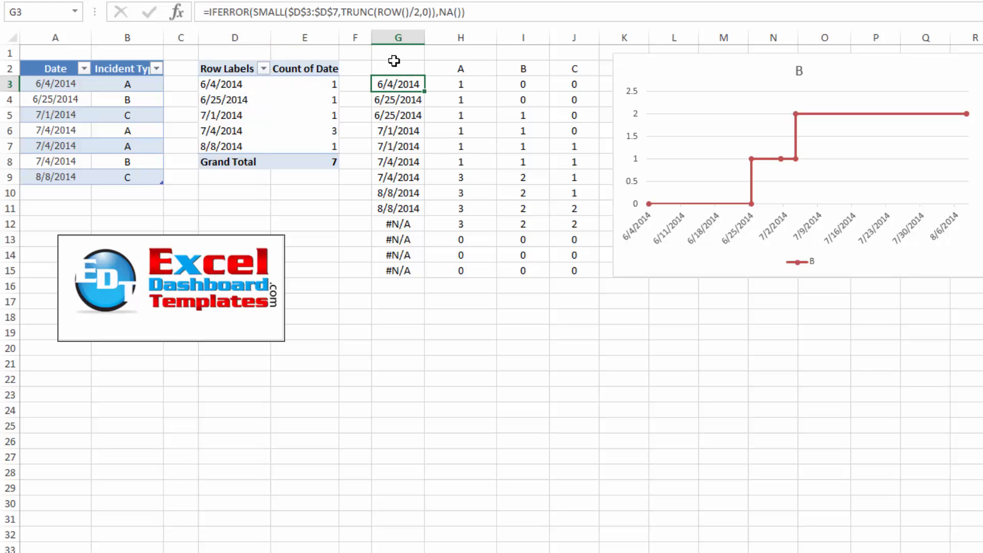
drag(394, 67, 411, 266)
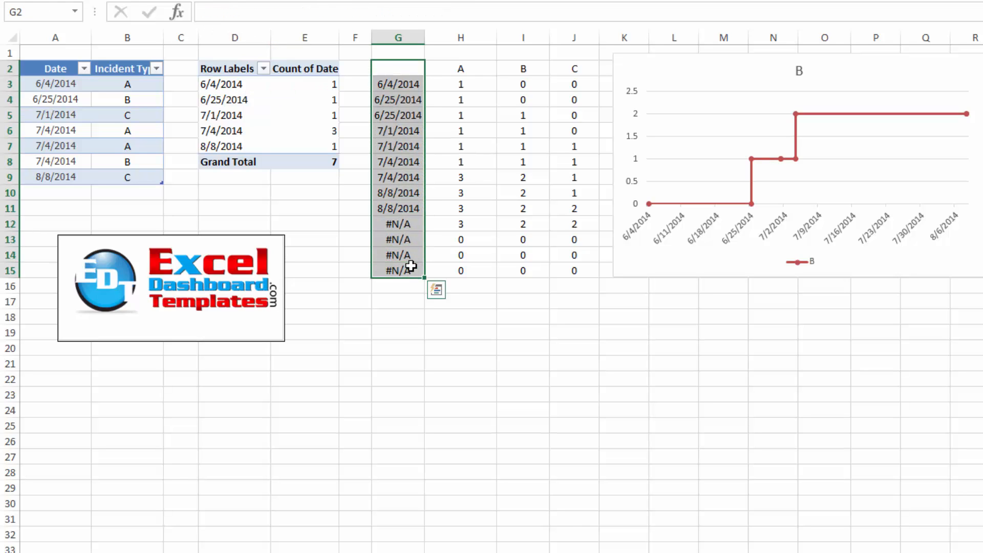
click(472, 297)
click(401, 86)
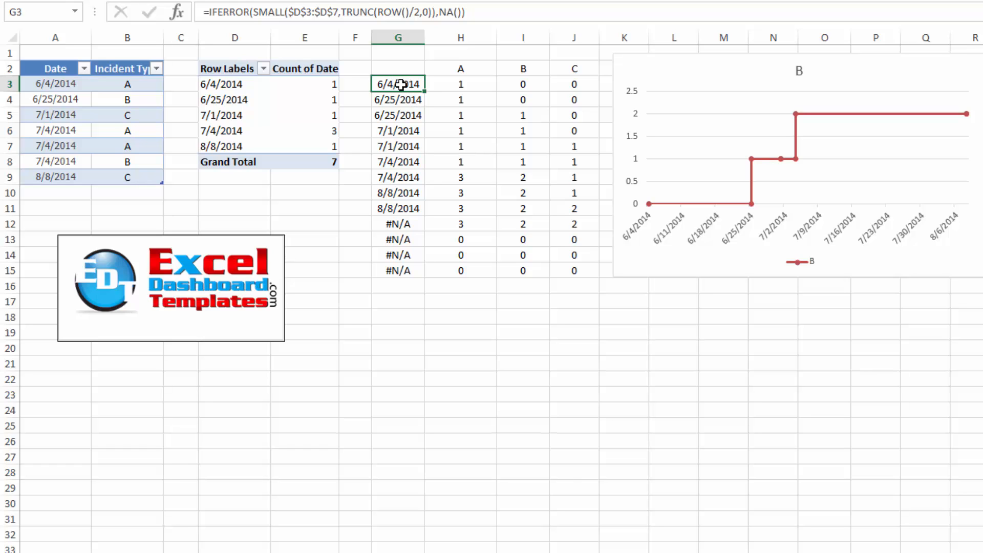
Examine the repeated dates in the helper column and the A and B counts in the two 7/4/2014 rows, G8:I9.
drag(405, 86, 402, 185)
click(406, 136)
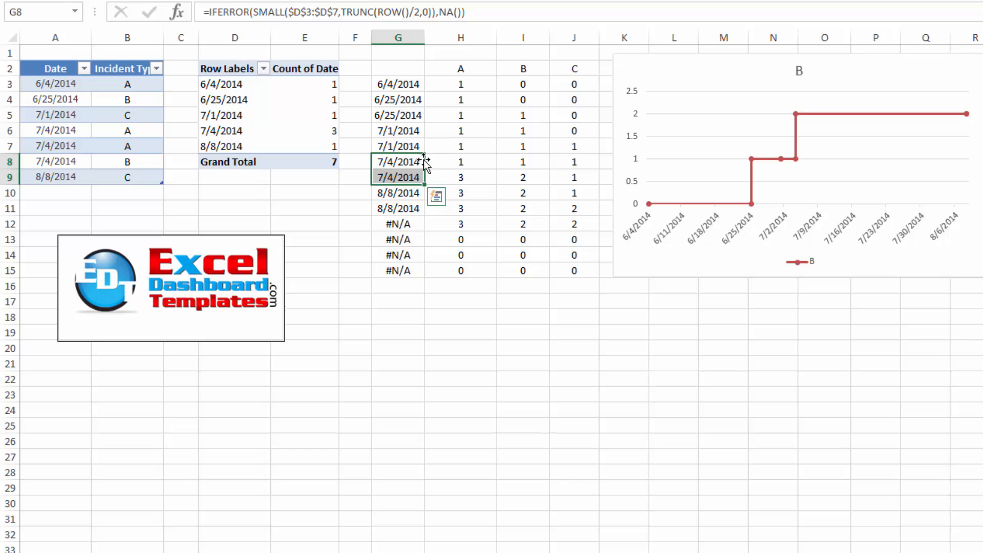
drag(419, 162, 450, 176)
click(419, 175)
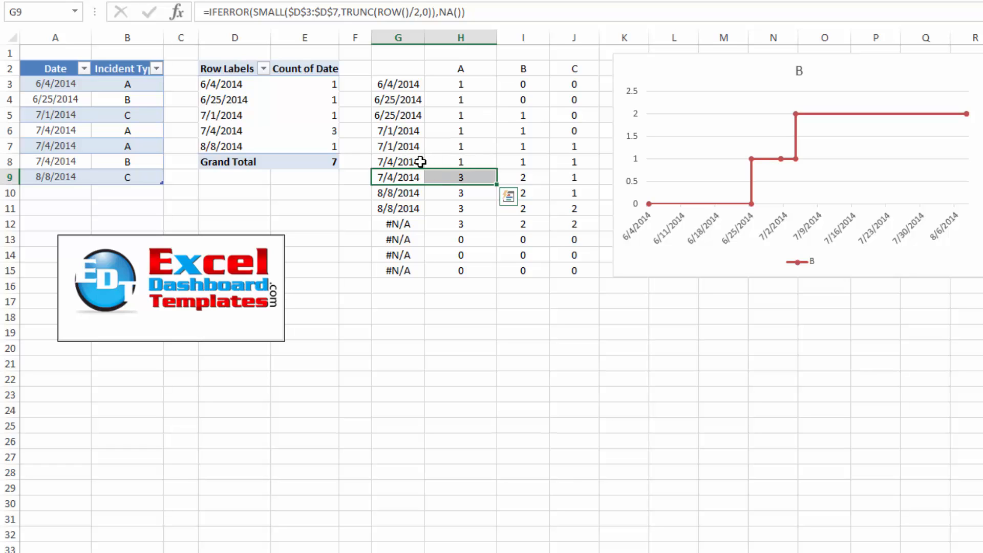
drag(420, 162, 527, 177)
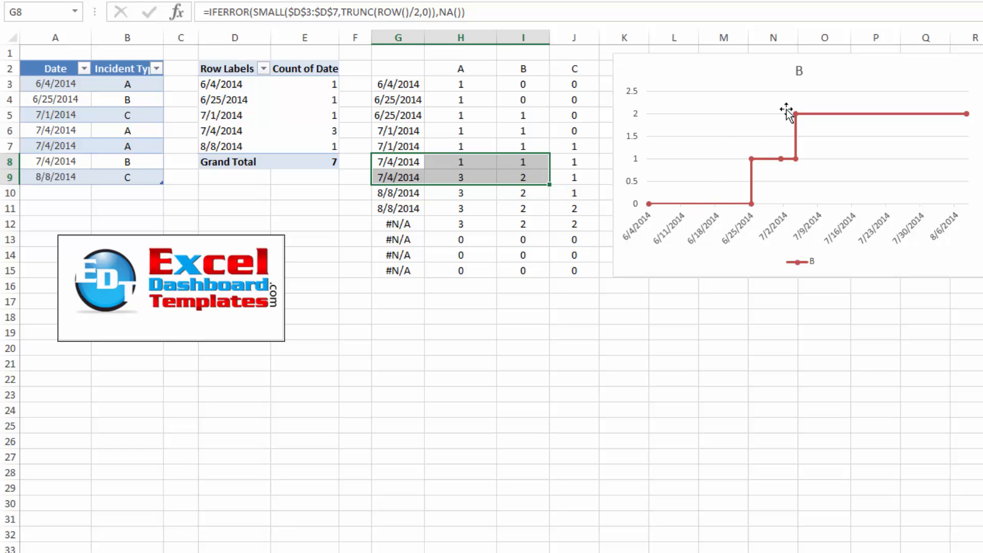
Delete the chart that plots only series B.
click(797, 128)
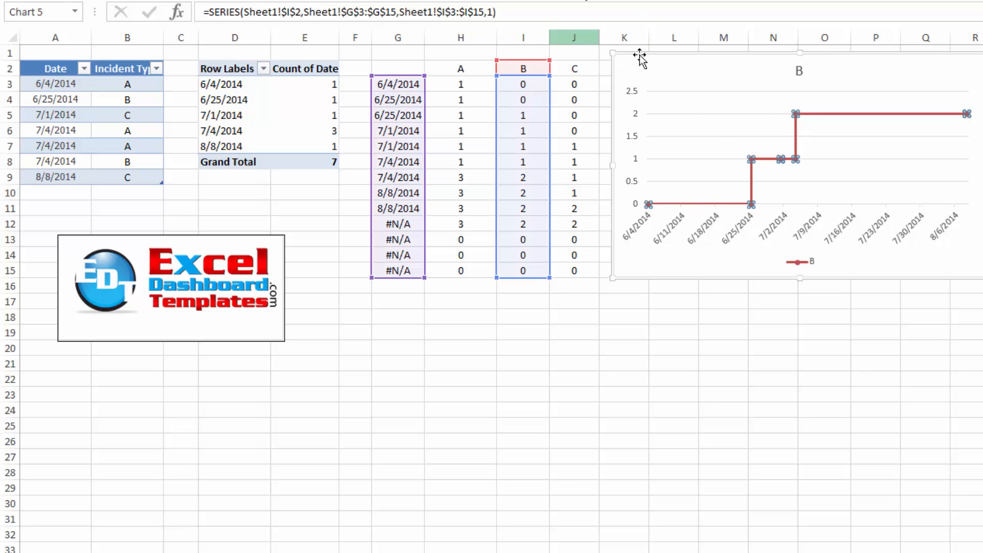
click(689, 77)
key(Delete)
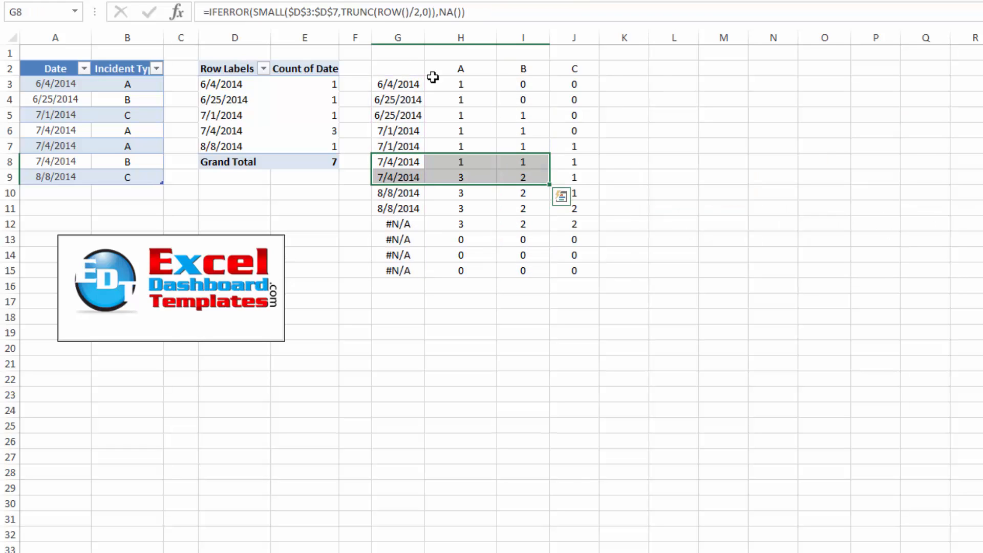
Insert a plain line chart without markers from G2:J15 and place it beside the data, starting at column K near row 2.
drag(405, 72, 571, 276)
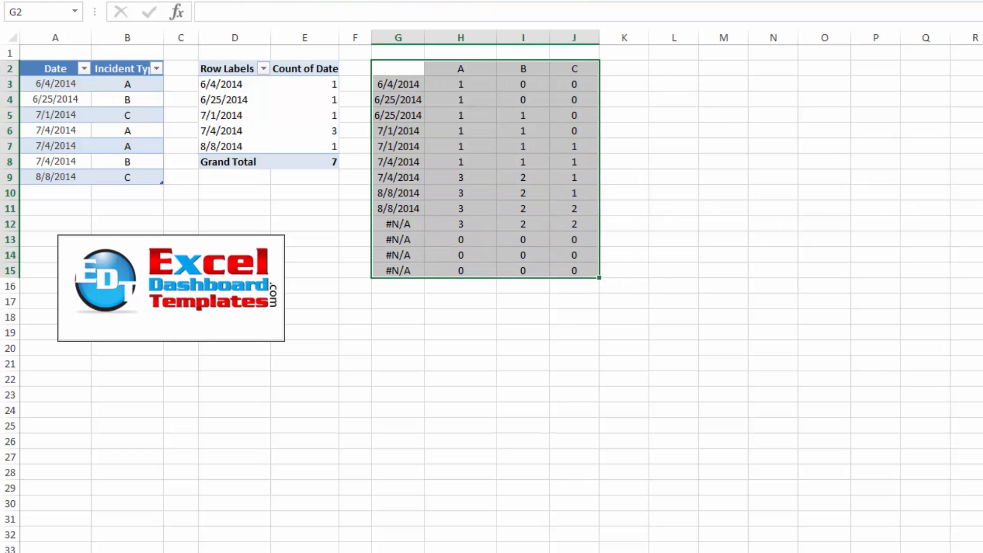
click(579, 1)
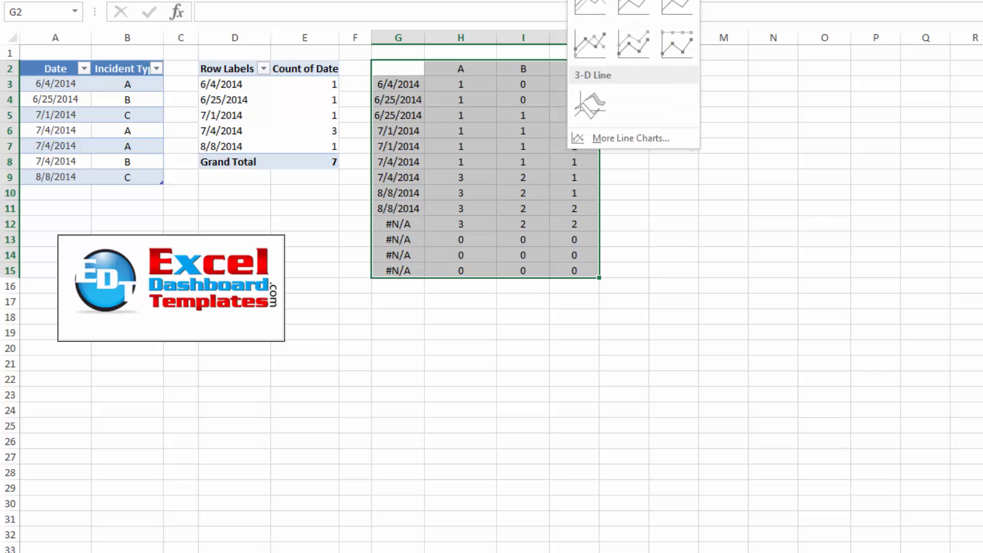
click(583, 6)
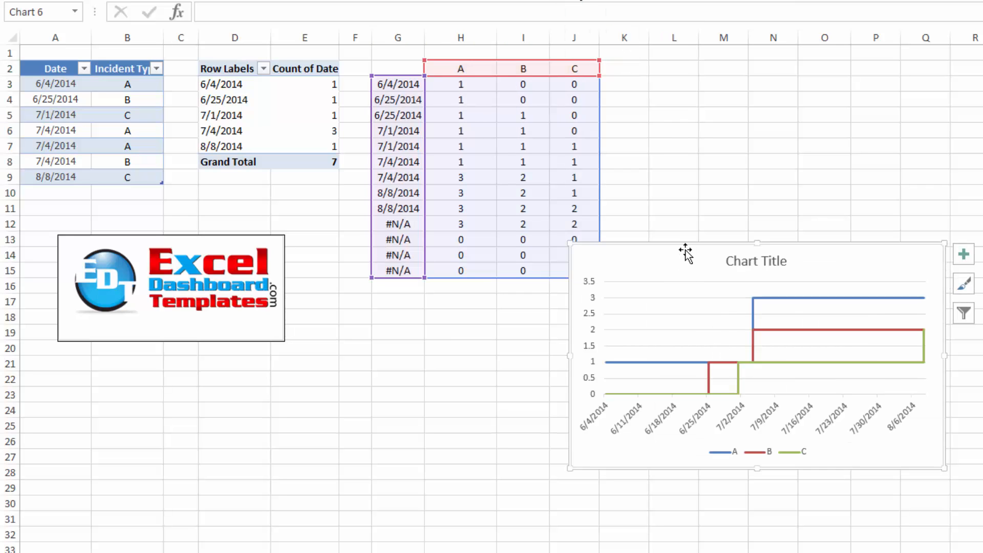
drag(686, 254, 726, 72)
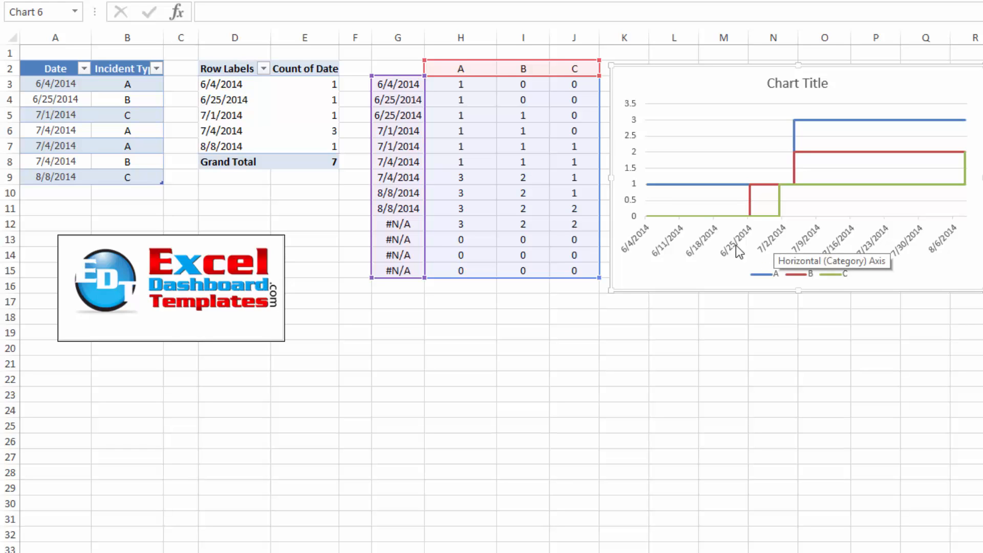
click(700, 313)
Clear the helper cells G4:J15 and I3:J3, keeping only the formulas in G3 and H3.
click(459, 82)
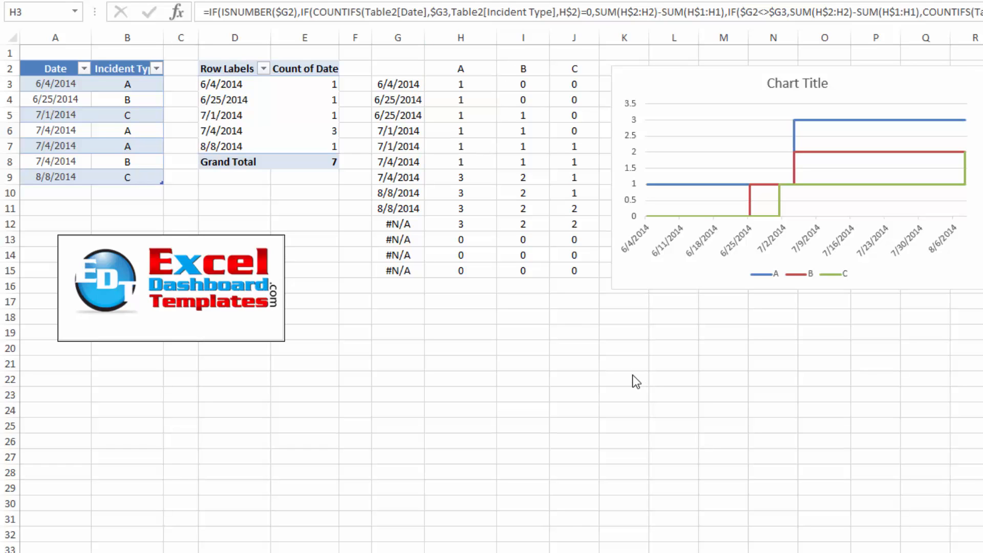
click(479, 88)
click(414, 97)
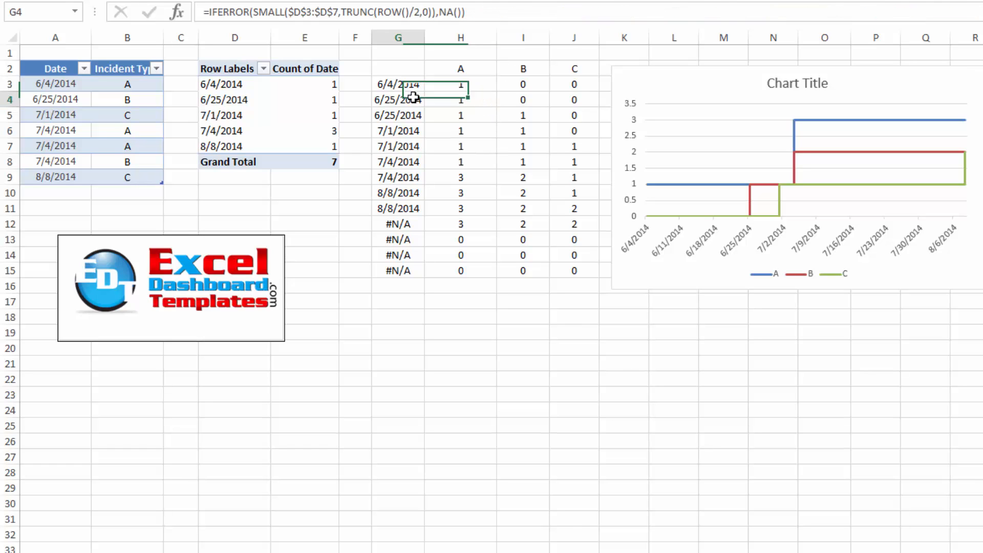
drag(414, 97, 576, 263)
key(Delete)
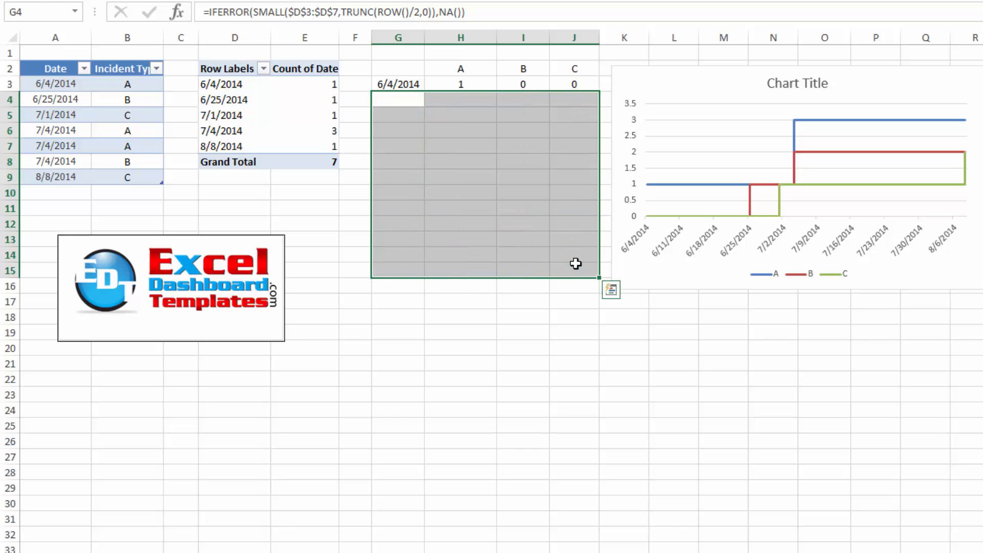
click(453, 118)
click(523, 84)
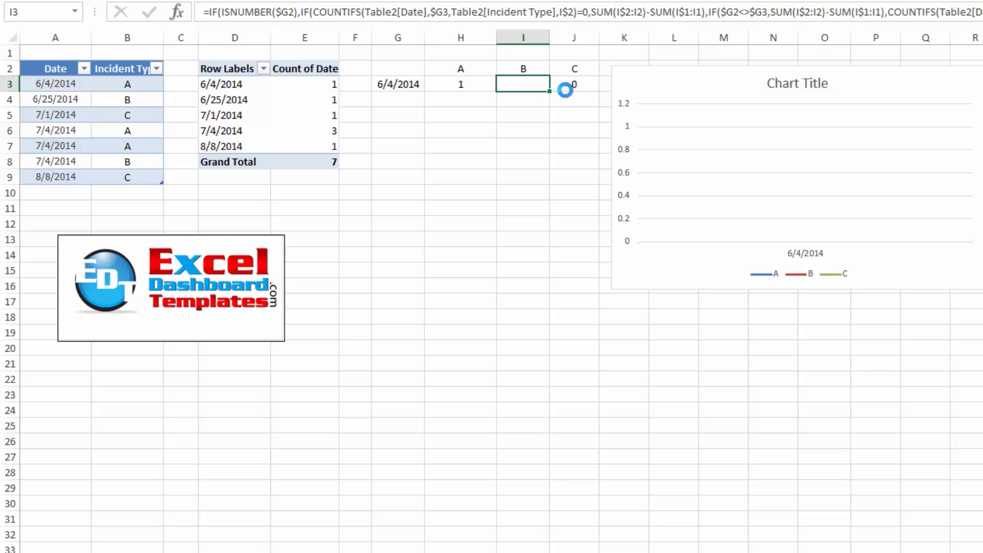
click(489, 110)
Fill the date formula in G3 down through G18 and check the resulting dates.
click(434, 83)
click(420, 86)
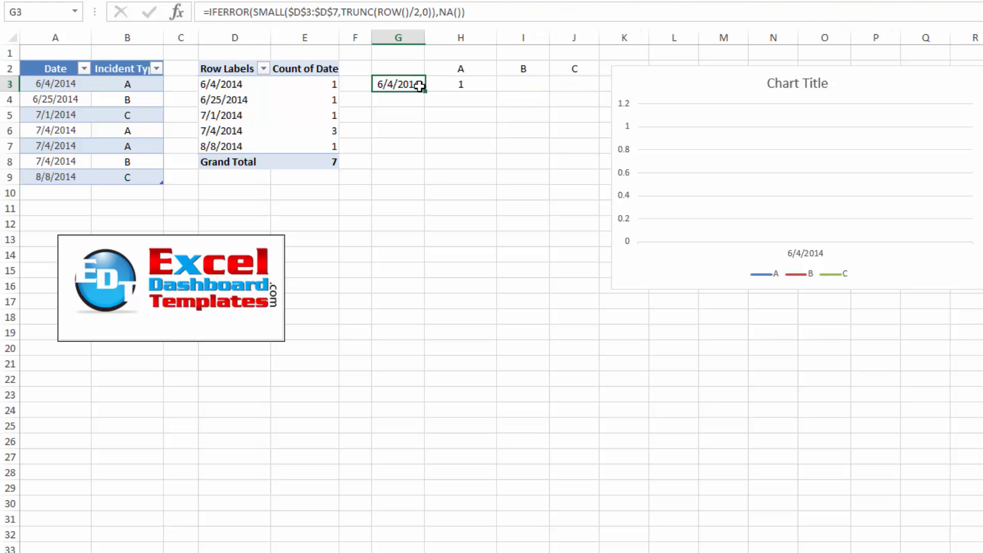
drag(420, 86, 420, 317)
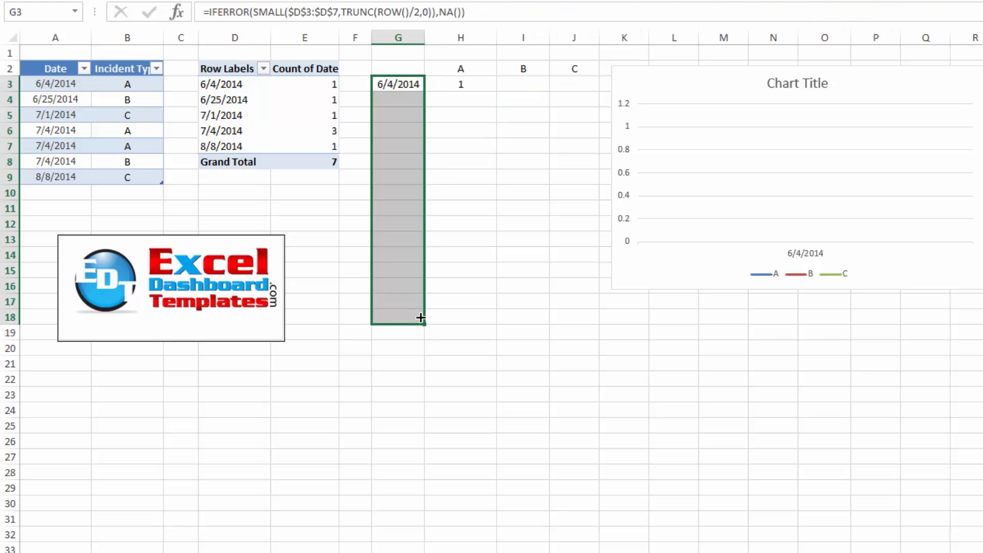
click(405, 89)
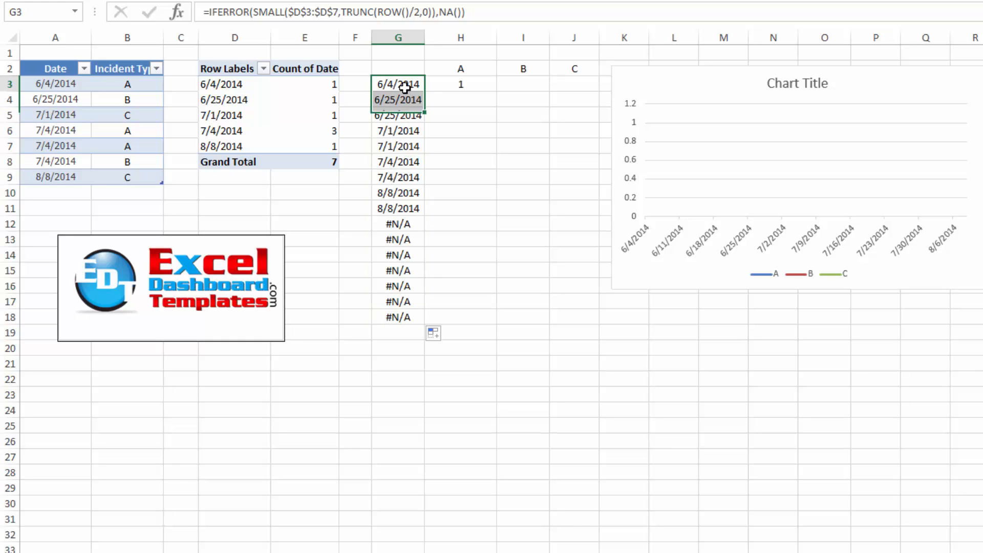
drag(405, 88, 403, 259)
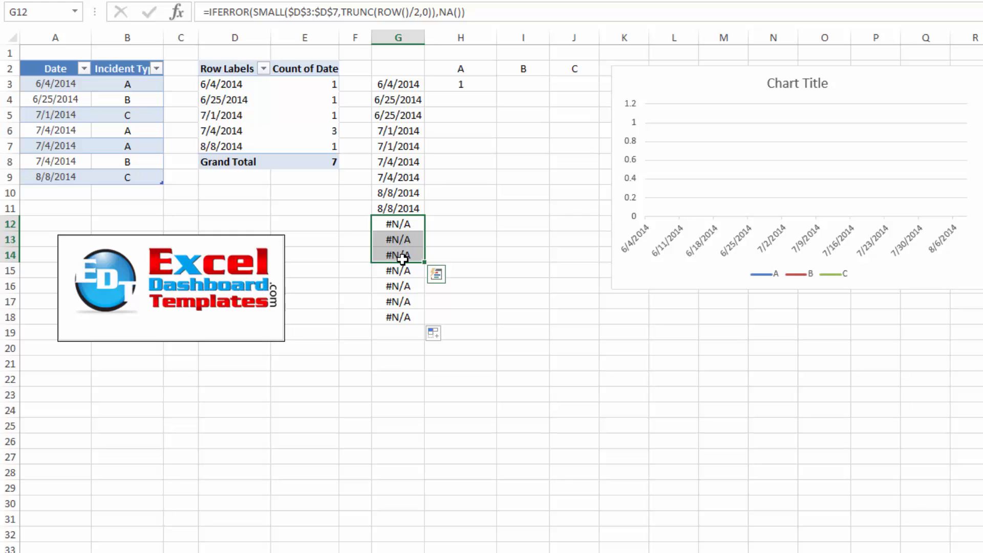
Examine the cumulative count formula in H3 and the header and date cells it refers to.
click(462, 87)
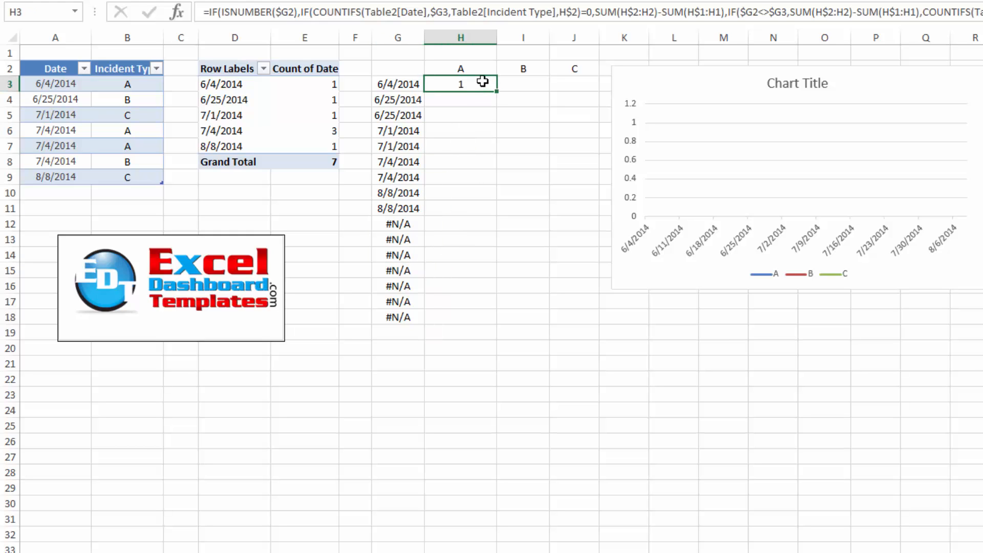
click(464, 66)
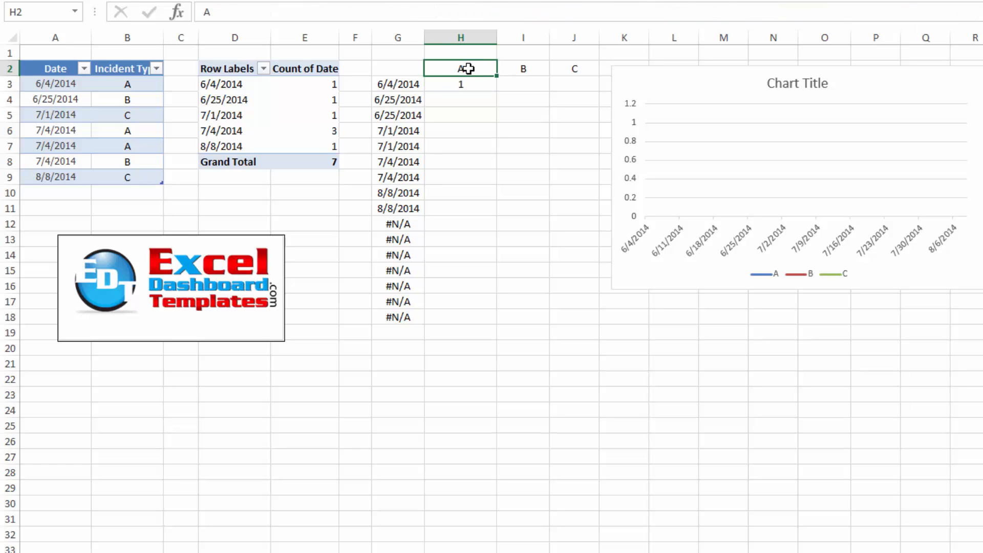
click(403, 81)
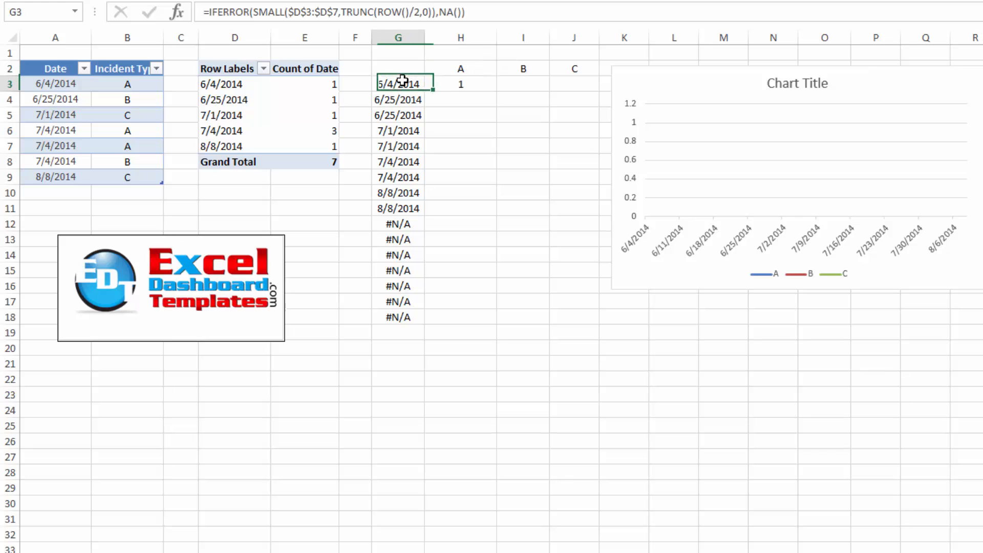
click(452, 85)
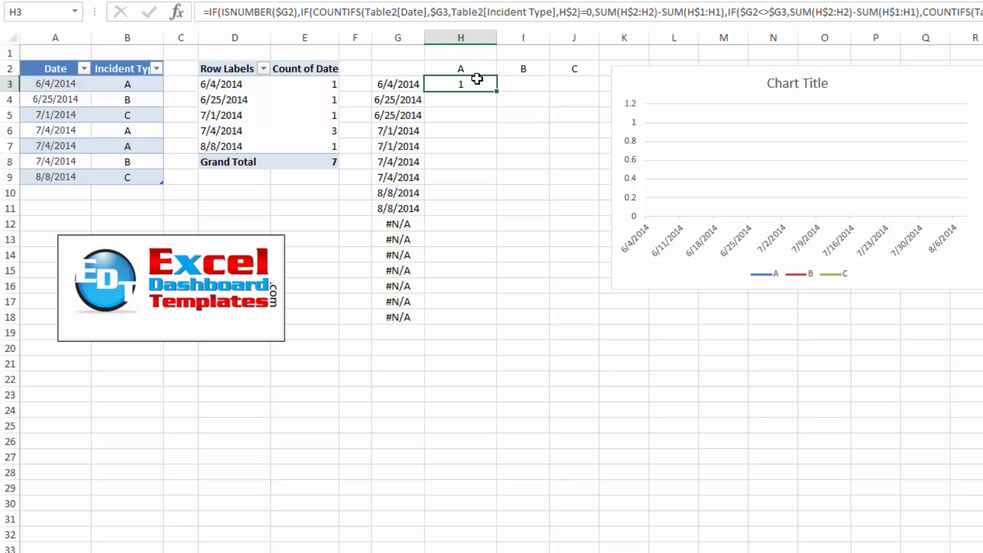
click(474, 10)
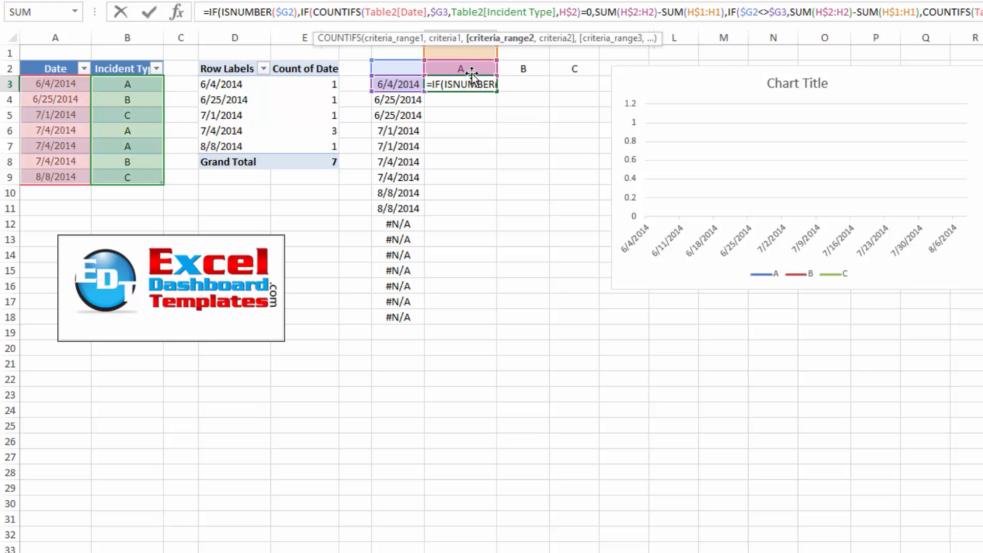
key(Escape)
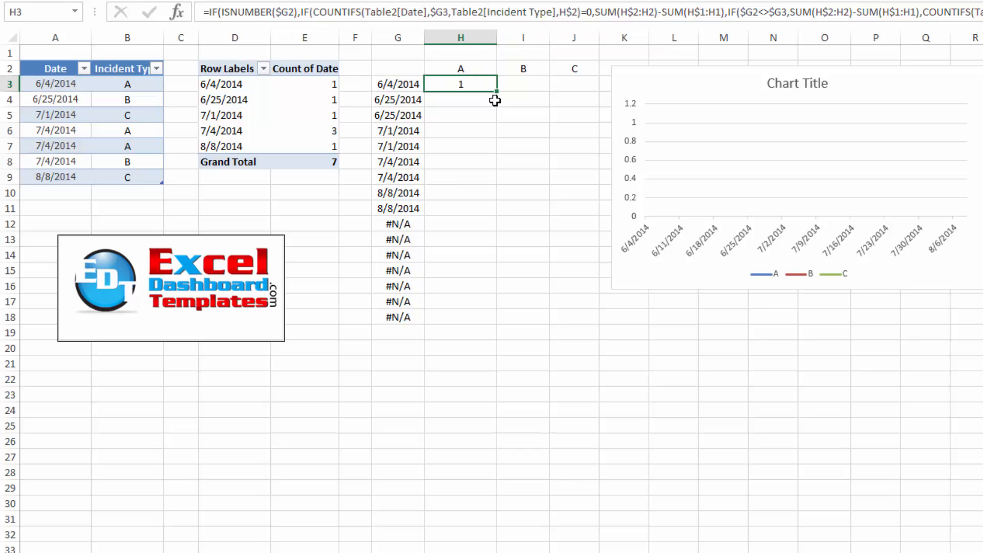
Copy the cumulative count formula from H3 across to I3:J3.
key(Right)
key(shift+Right)
key(ctrl+r)
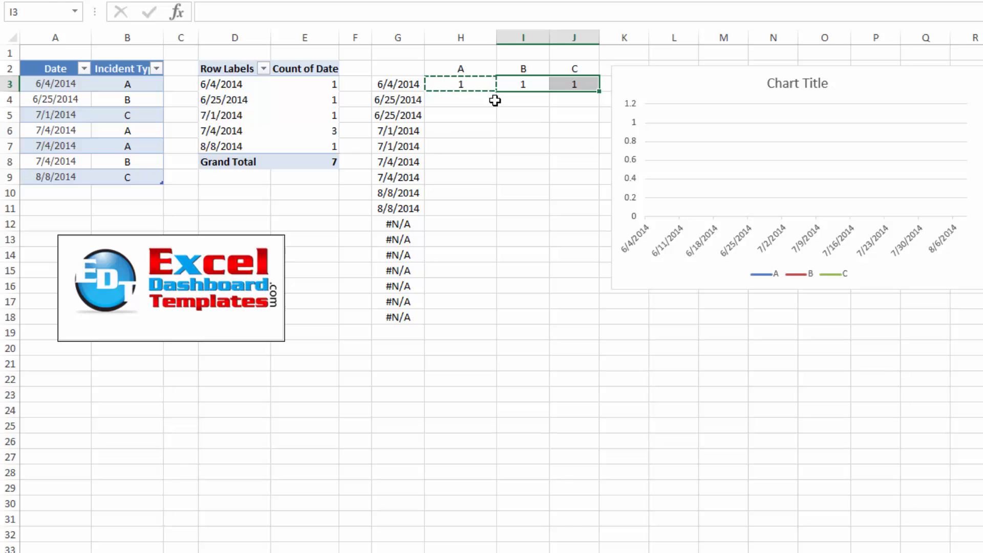
Fill the count formulas in H3:J3 down through row 18.
key(Left)
key(Left)
key(Right)
key(shift+Right)
key(shift+Right)
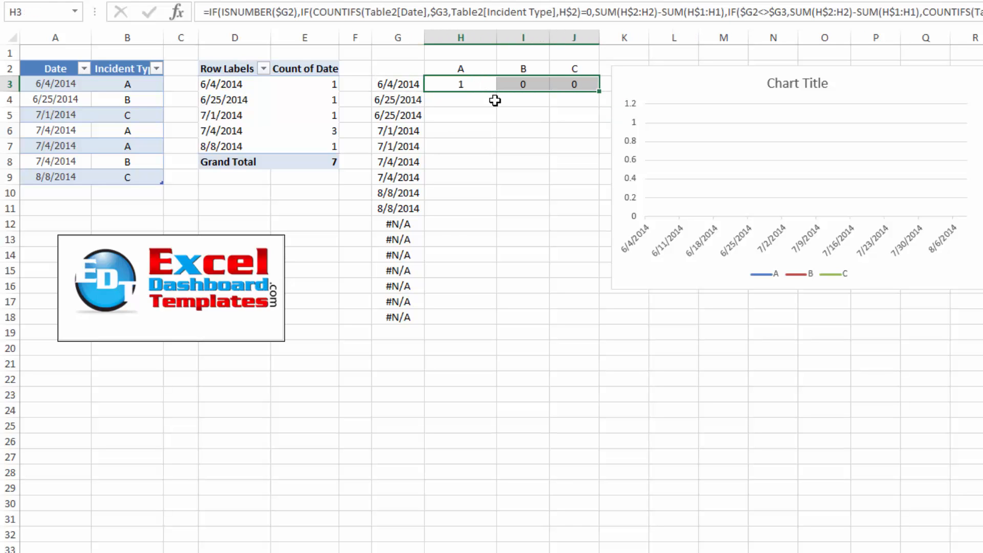
drag(599, 92, 597, 323)
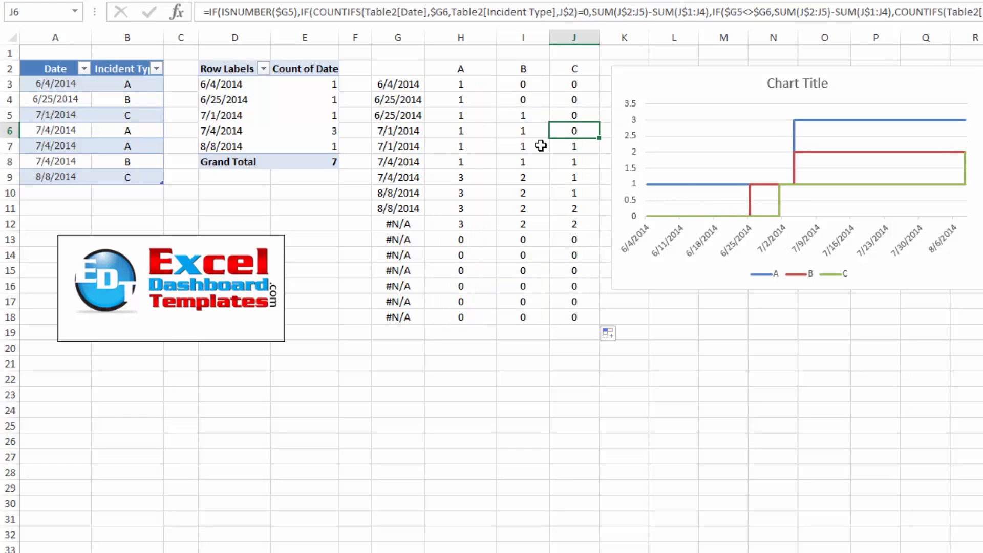
Examine the SUM(I$2:I5)-SUM(I$1:I4) part of the I6 formula and compare the helper table with the step chart.
click(532, 131)
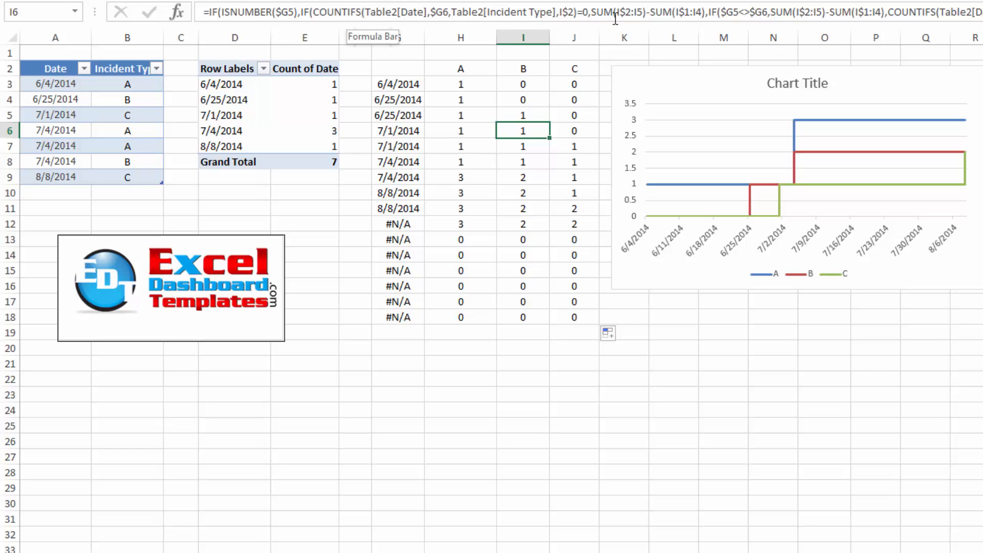
drag(592, 12, 705, 12)
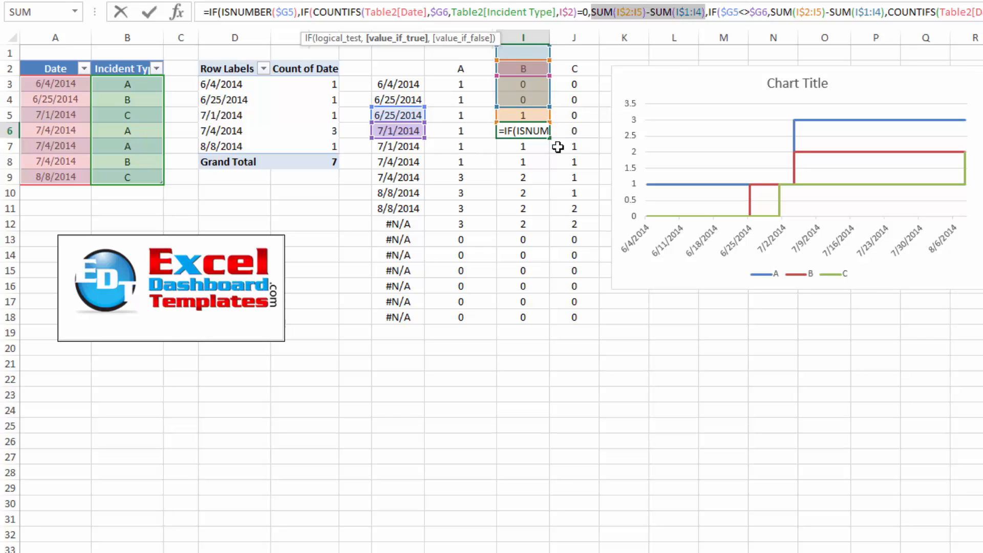
click(701, 279)
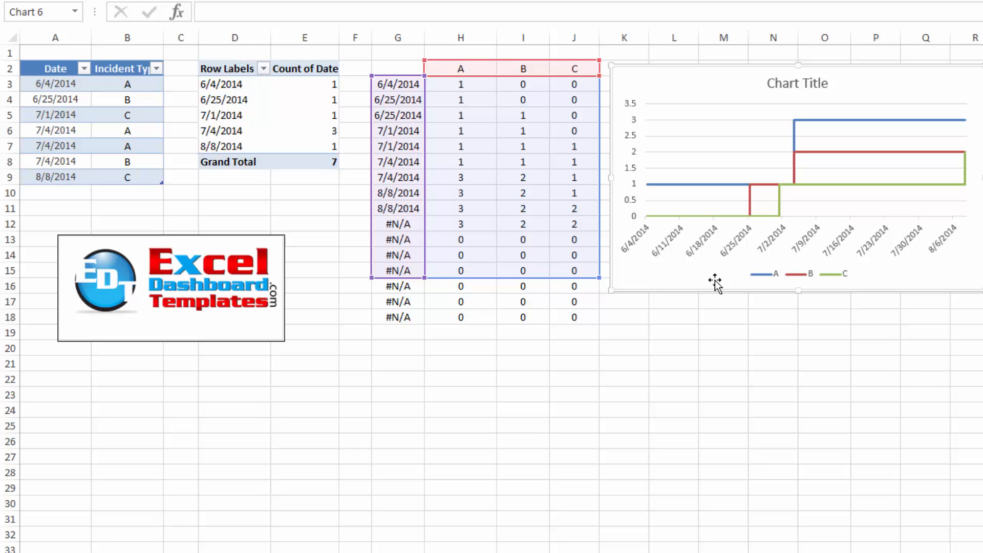
click(640, 332)
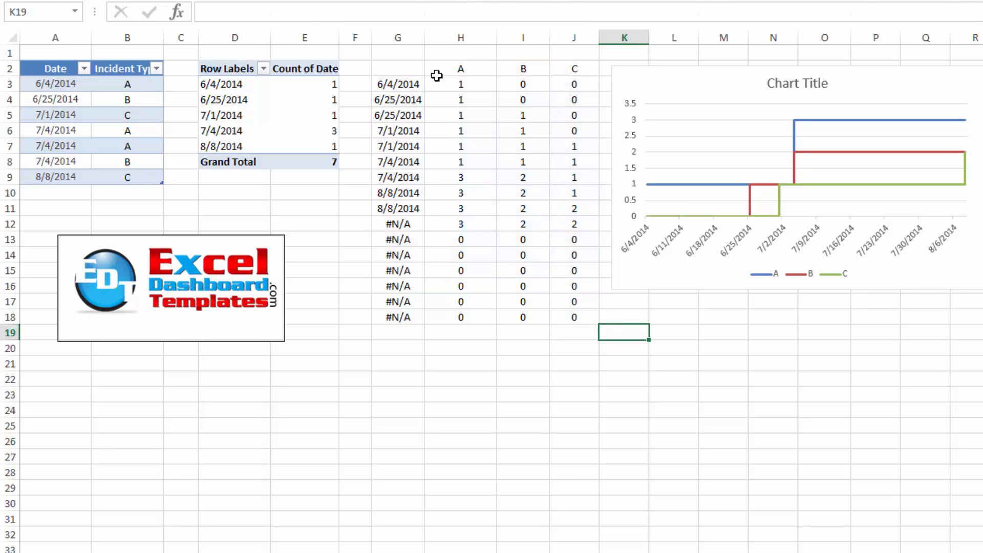
click(419, 84)
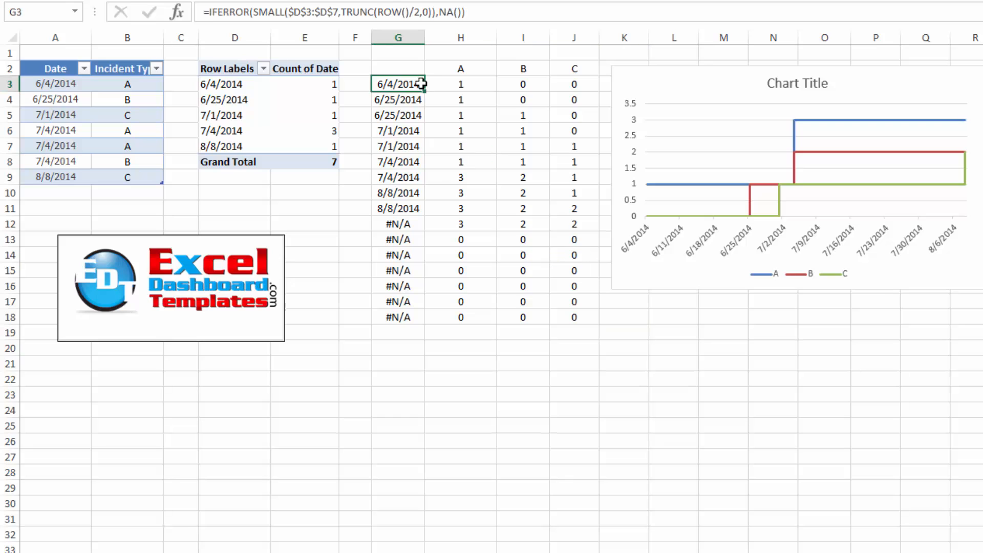
drag(438, 87, 443, 192)
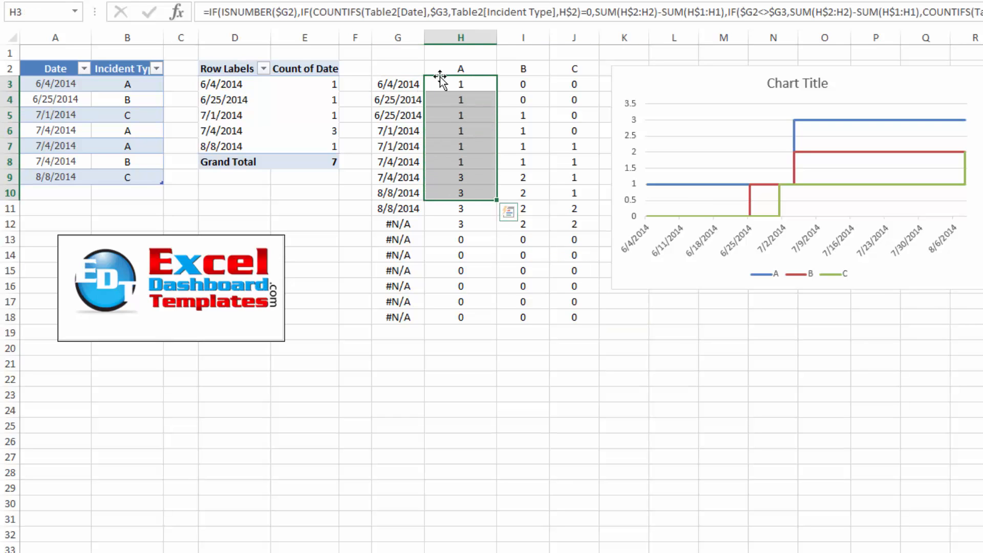
click(459, 70)
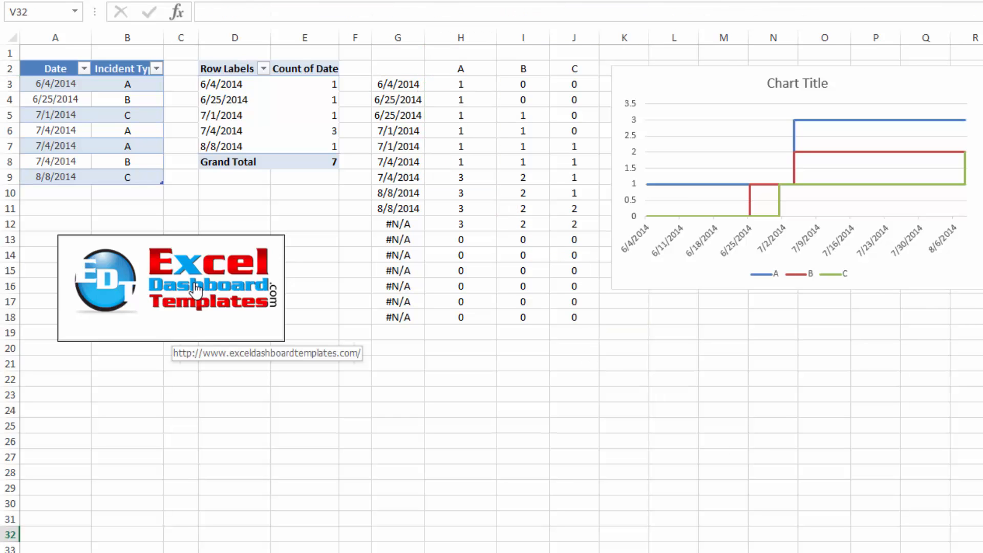